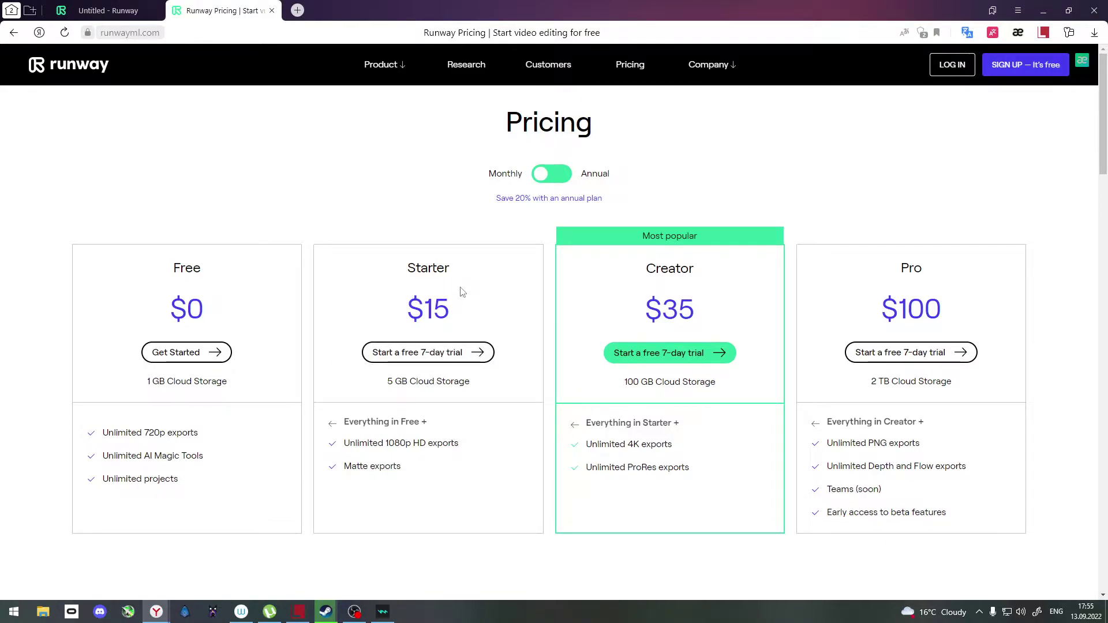
Step: Examine the Starter and Pro plans on the pricing page, comparing their prices, export options and cloud storage
double_click(439, 310)
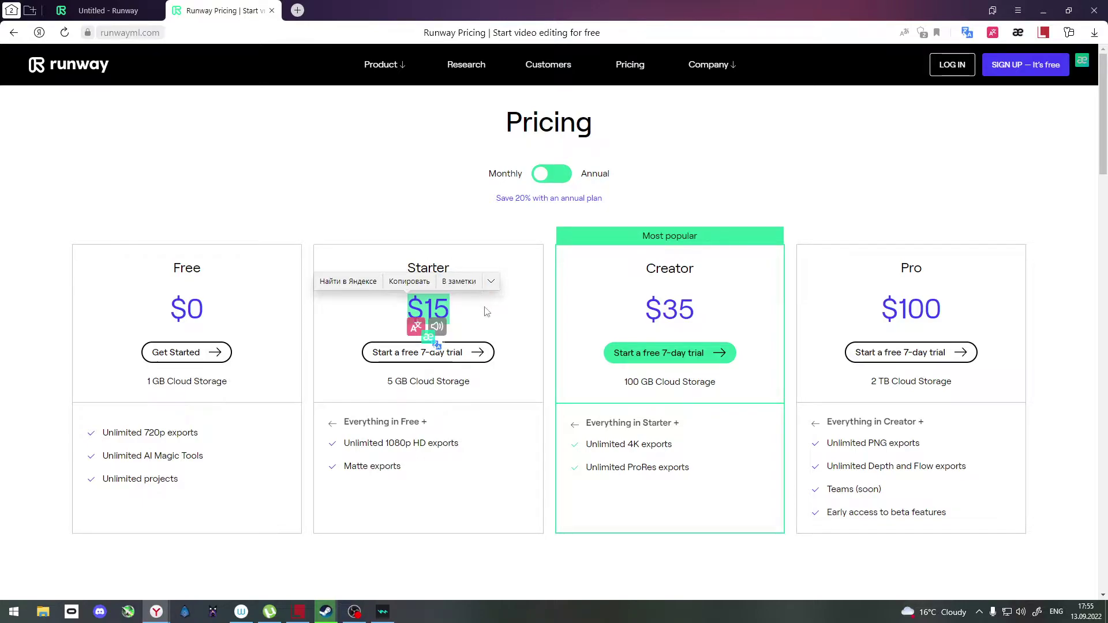
left_click(506, 345)
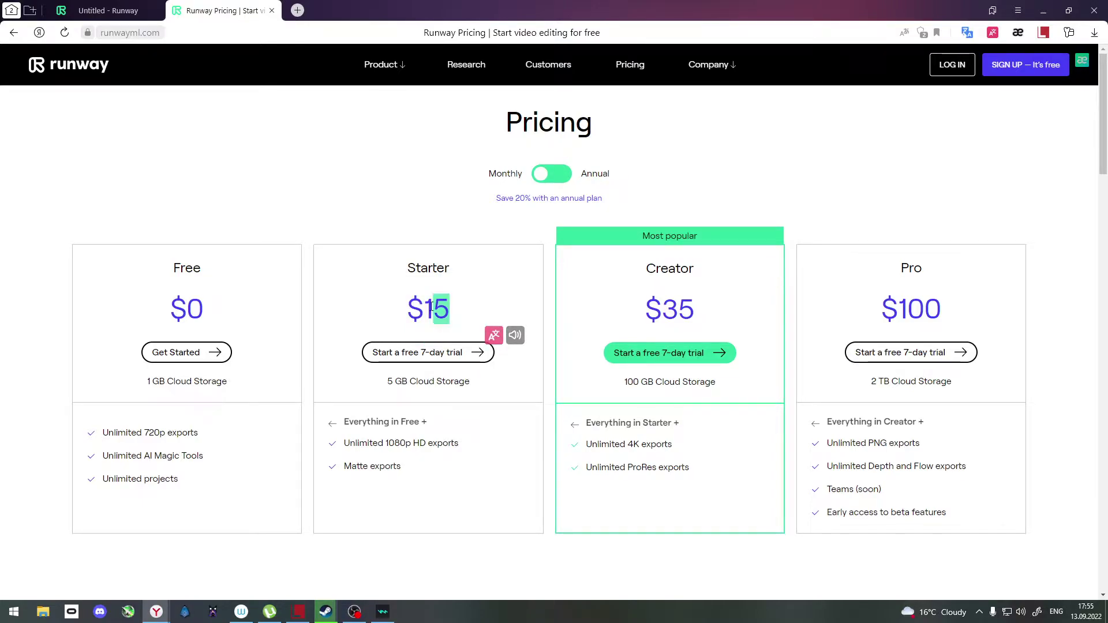
left_click_drag(409, 309, 408, 310)
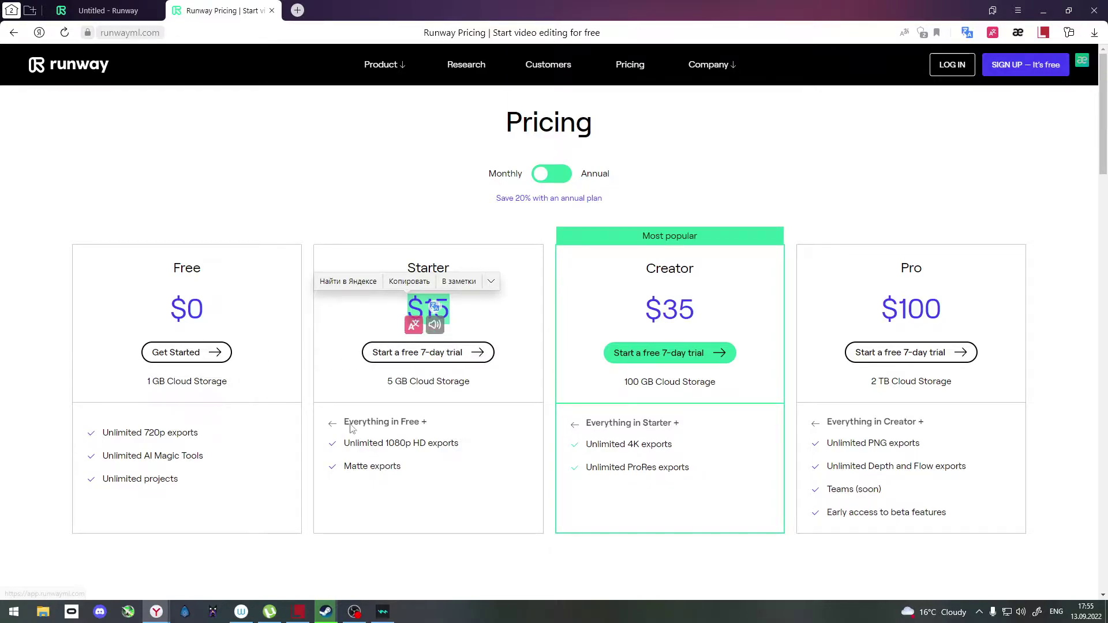
left_click_drag(426, 443, 386, 443)
left_click(464, 509)
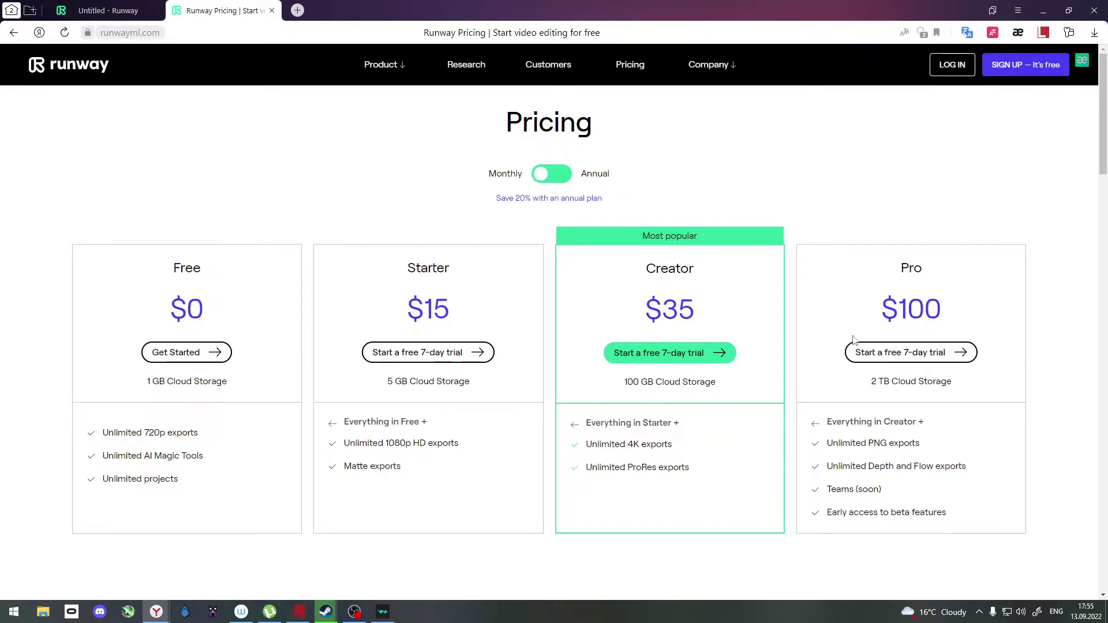
mouse_move(92, 13)
left_click_drag(873, 387, 872, 388)
left_click(839, 411)
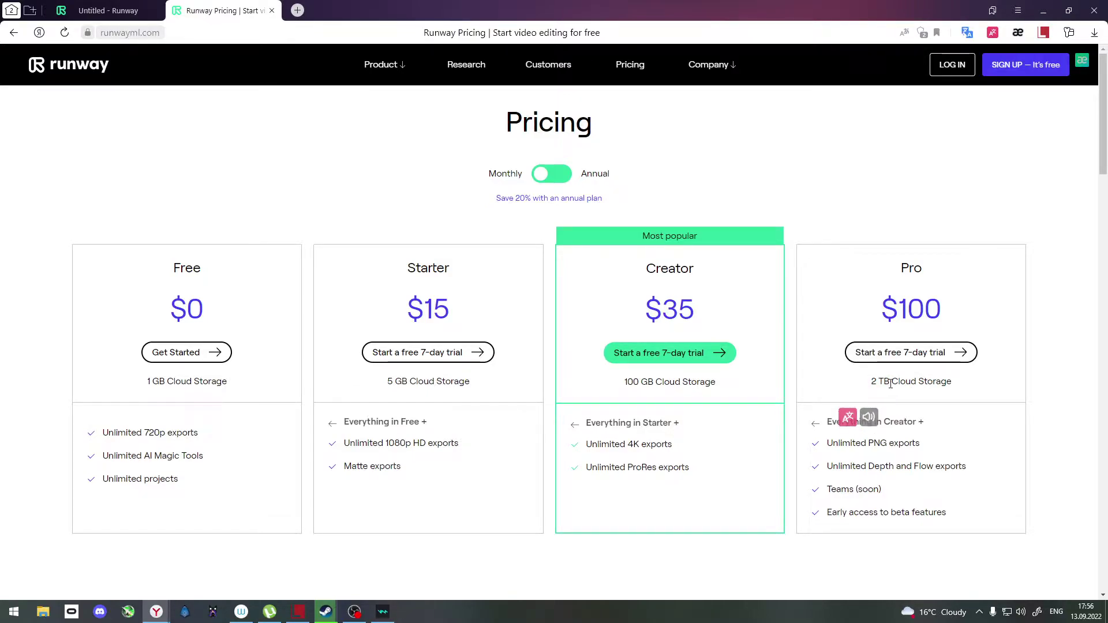
left_click_drag(890, 384, 863, 412)
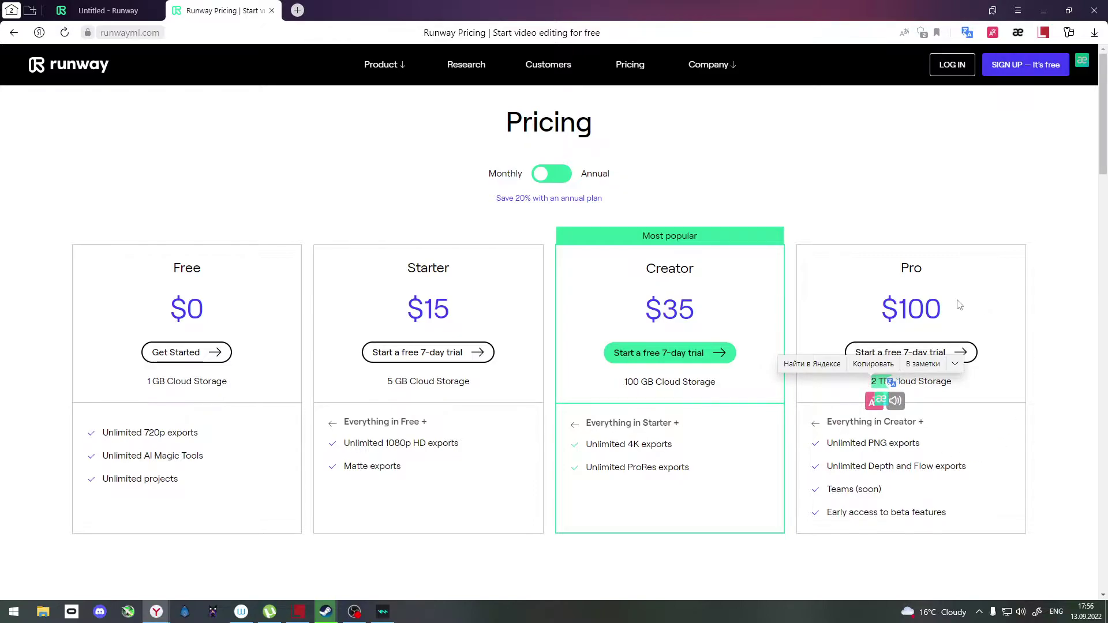
left_click_drag(950, 319, 878, 317)
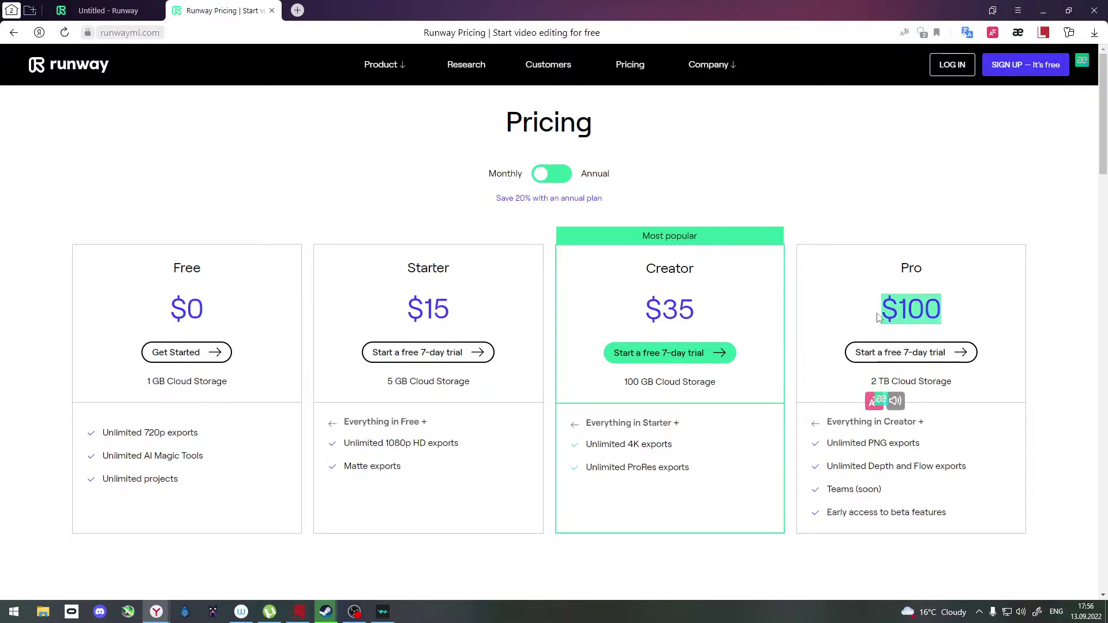
Step: Return to the Untitled project, play it in an enlarged preview and look through all its timeline tracks
left_click(67, 6)
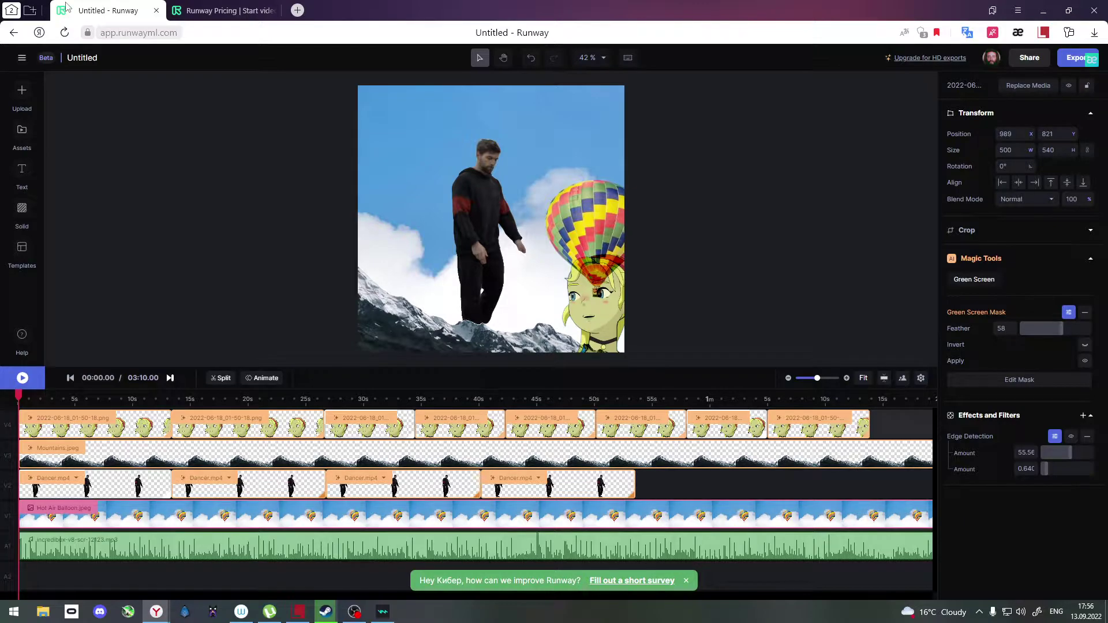
left_click(22, 379)
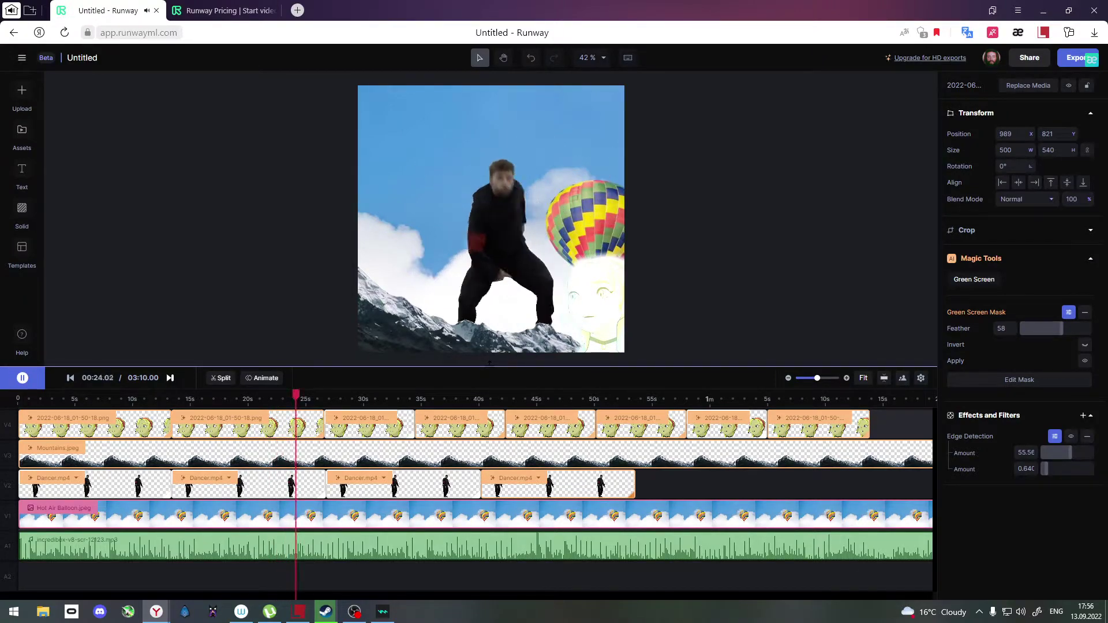
left_click_drag(490, 364, 490, 400)
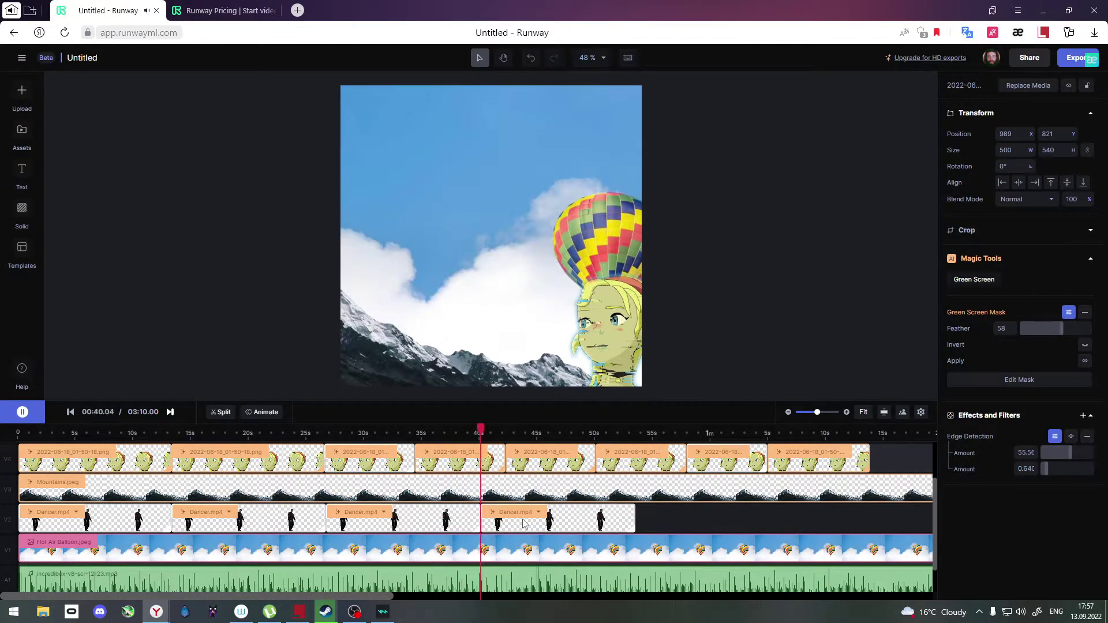
scroll(447, 560, "down", 1)
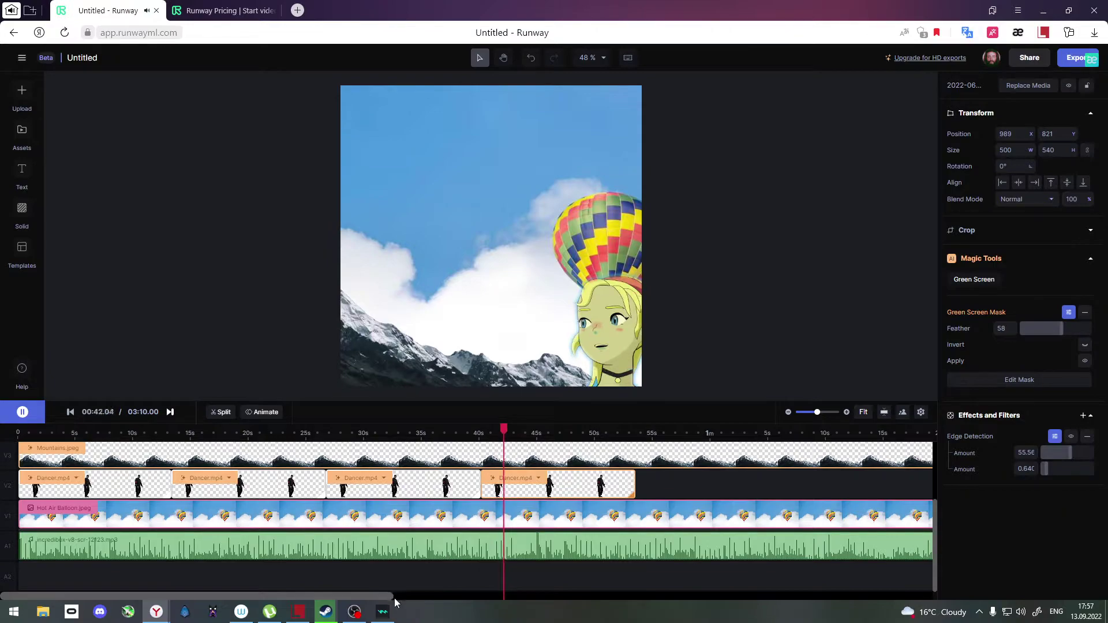
scroll(441, 545, "up", 3)
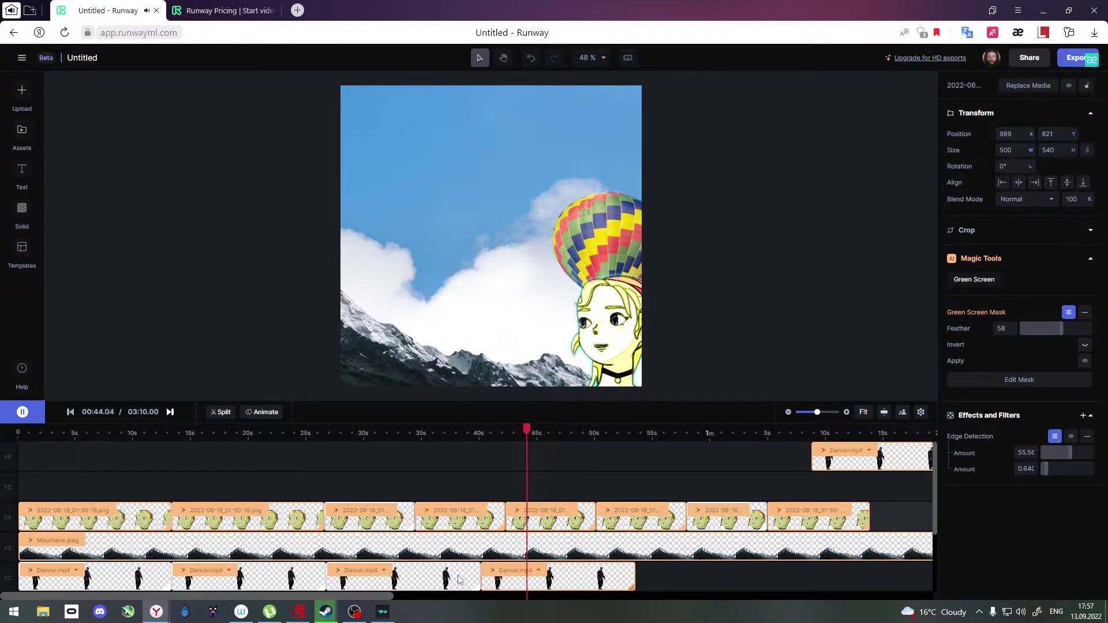
left_click_drag(384, 597, 639, 594)
mouse_move(817, 412)
left_mouse_down()
mouse_move(806, 413)
mouse_move(819, 413)
left_mouse_up()
scroll(437, 516, "down", 3)
scroll(436, 516, "up", 2)
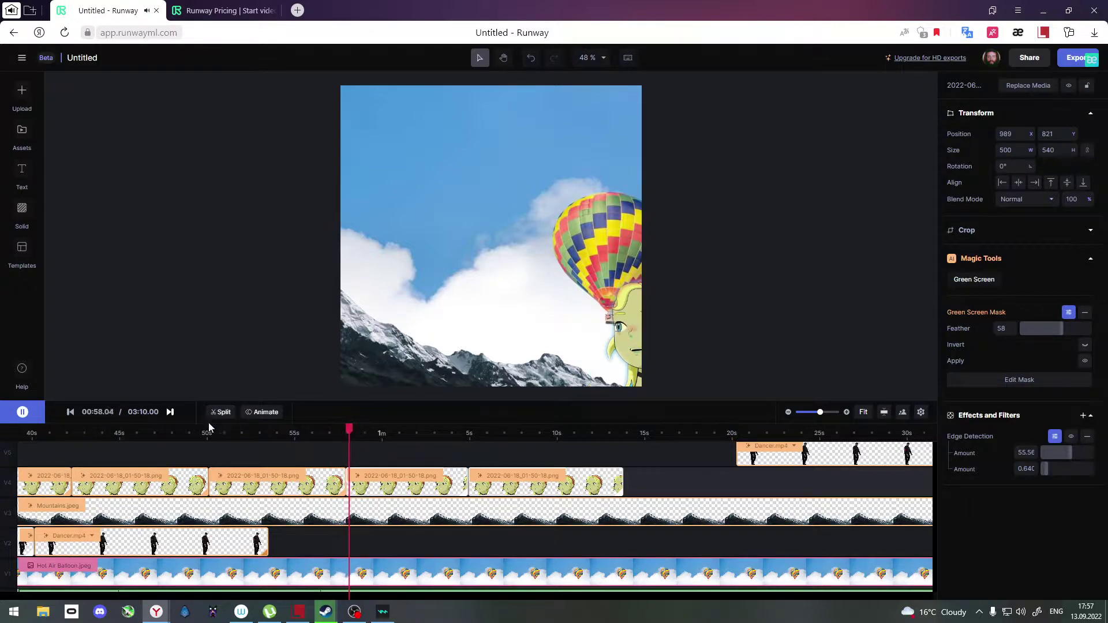
Step: Split the Mountains.jpeg clip at 00:54.52 and 00:56.60 and move the short middle segment up to track V5
left_click(373, 520)
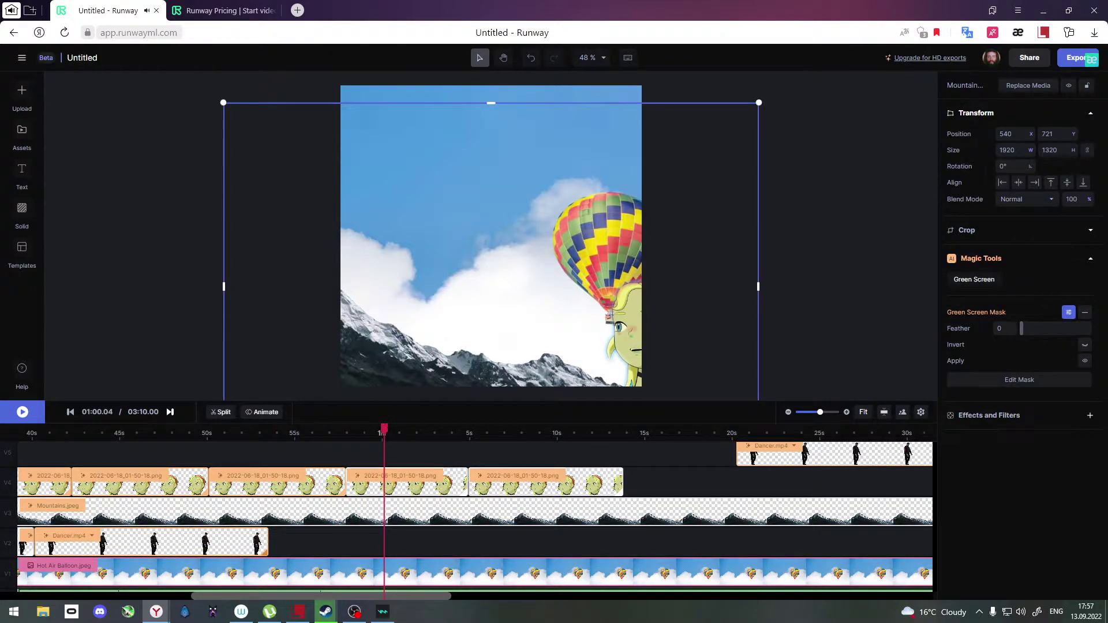
left_click(287, 433)
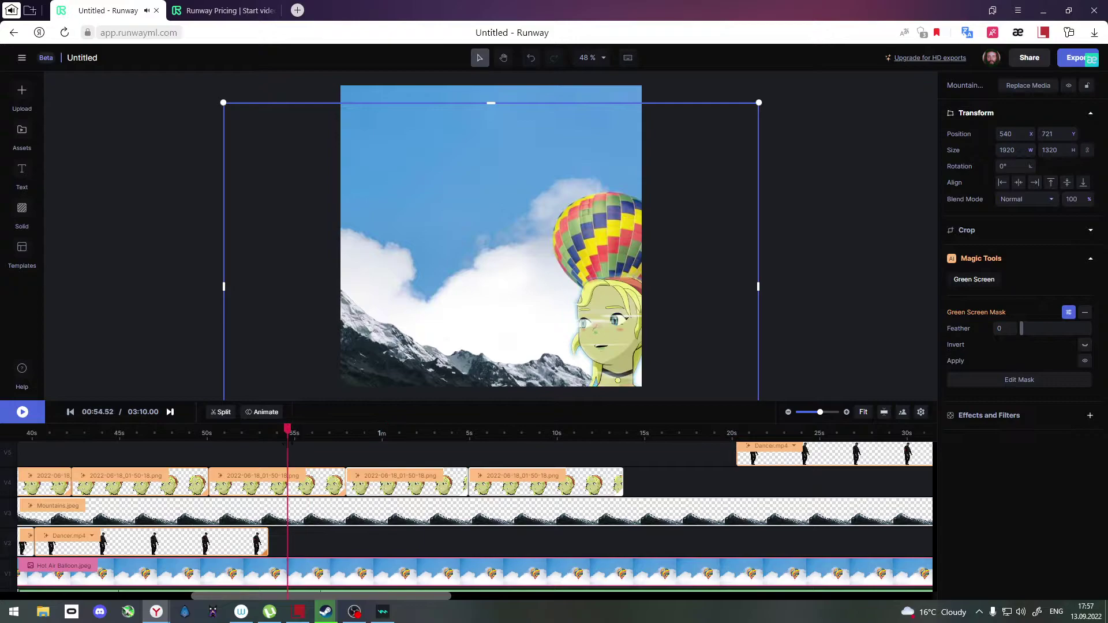
left_click(221, 413)
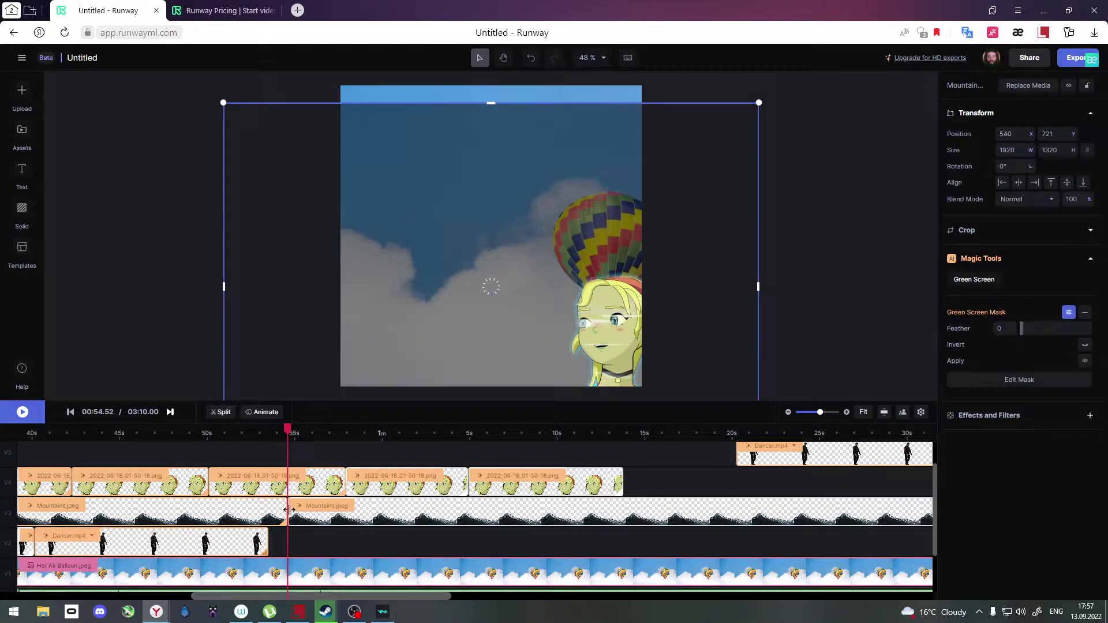
left_click_drag(287, 430, 324, 430)
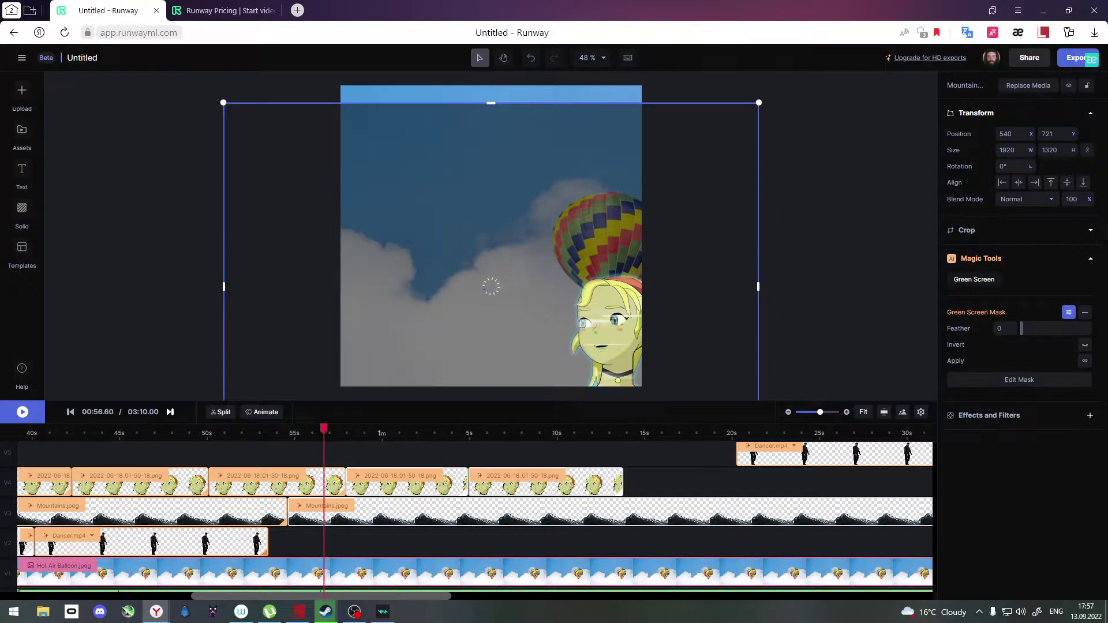
left_click(220, 412)
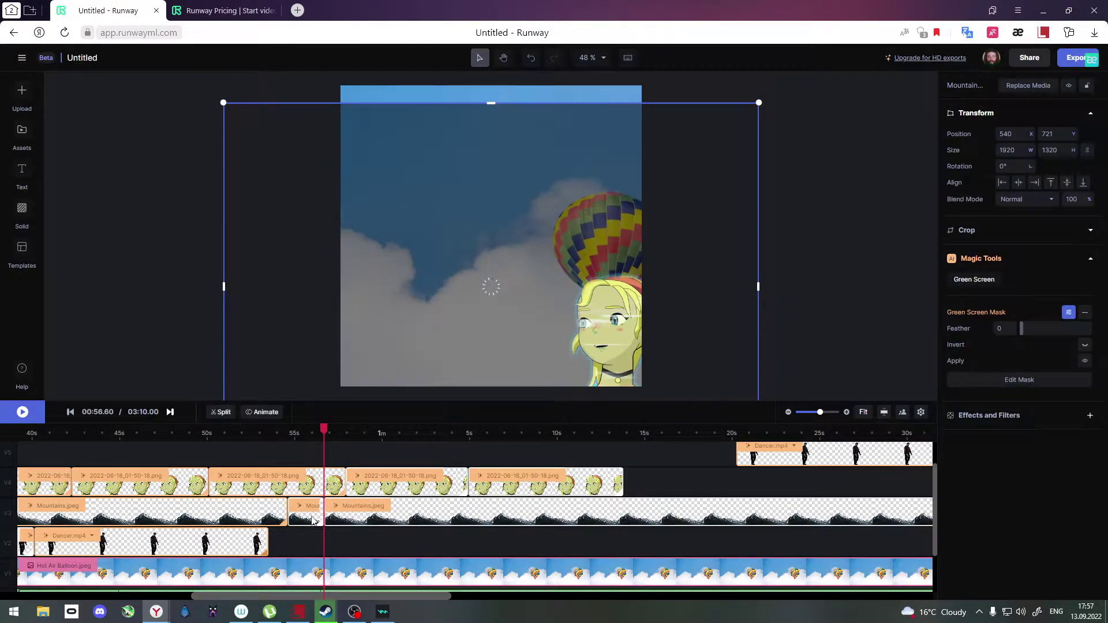
left_click_drag(302, 522, 308, 493)
Step: Play back the part around the separated mountain segment and inspect its Green Screen mask before returning to the project
left_click_drag(323, 428, 271, 428)
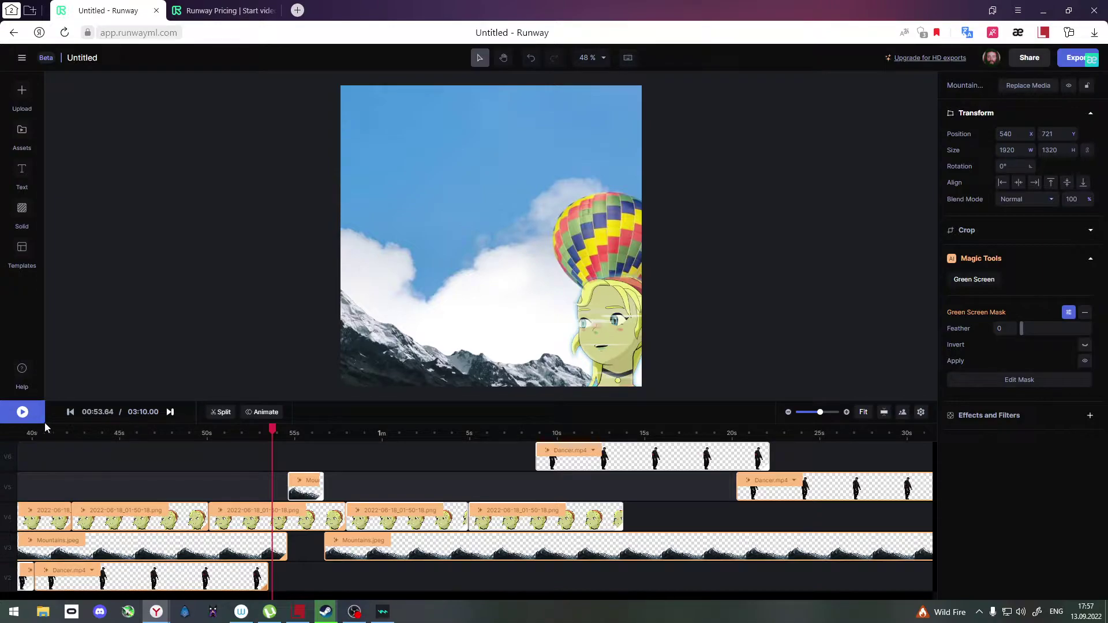
left_click(22, 413)
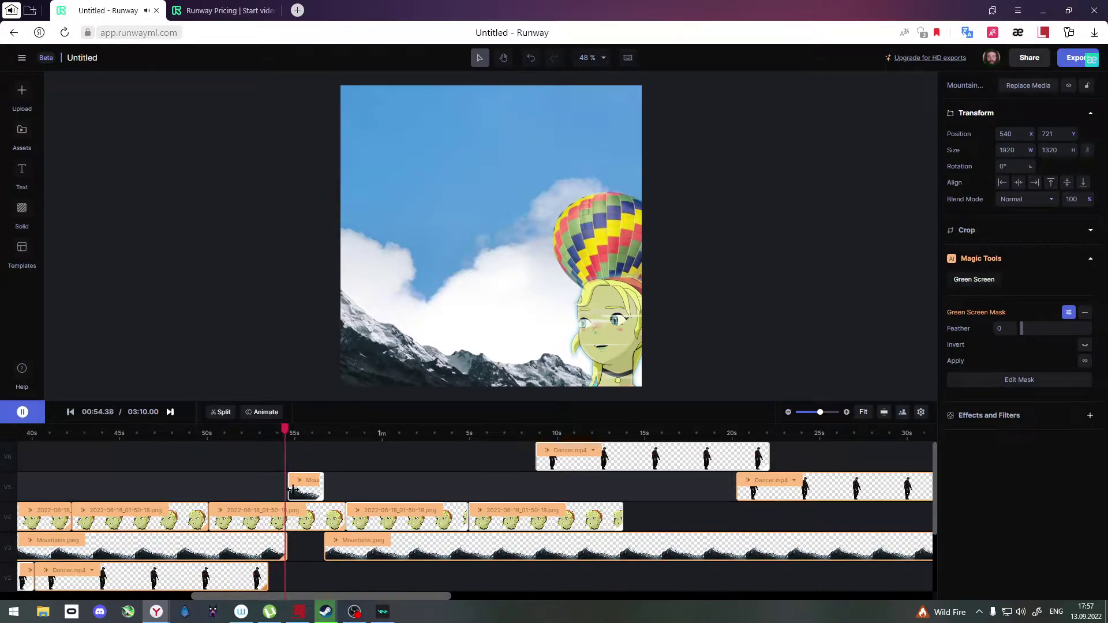
left_click(22, 412)
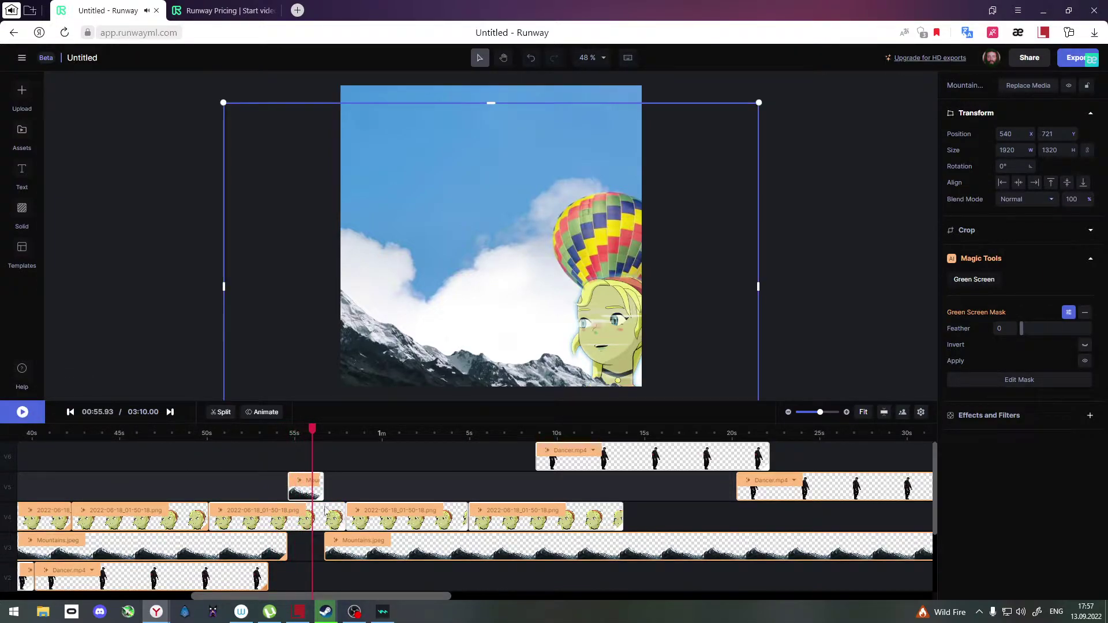
left_click_drag(313, 428, 288, 428)
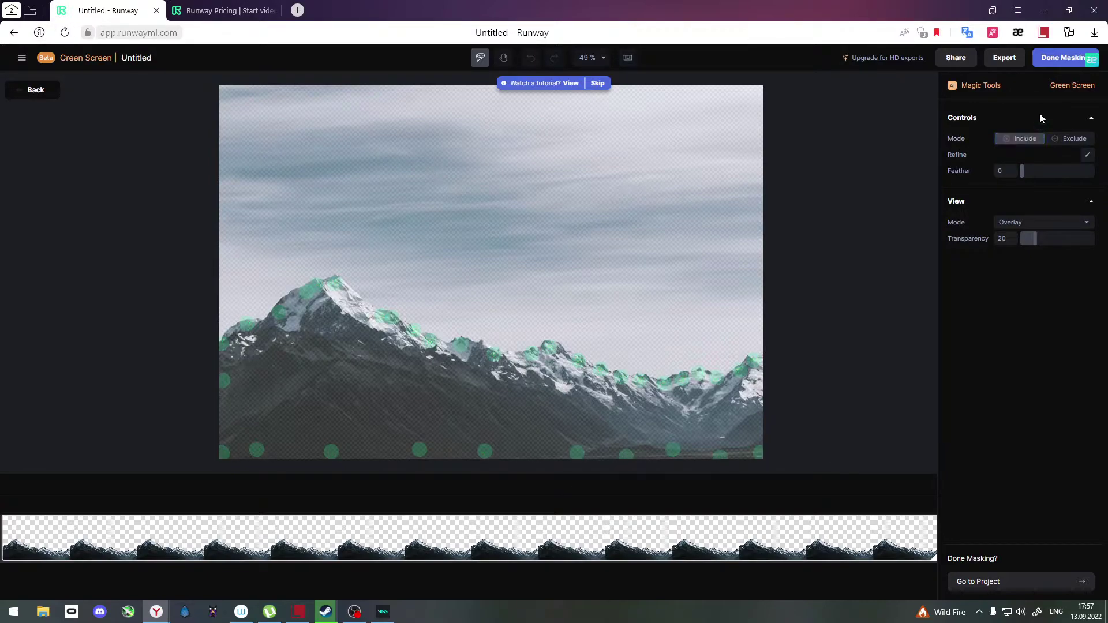
left_click(1009, 584)
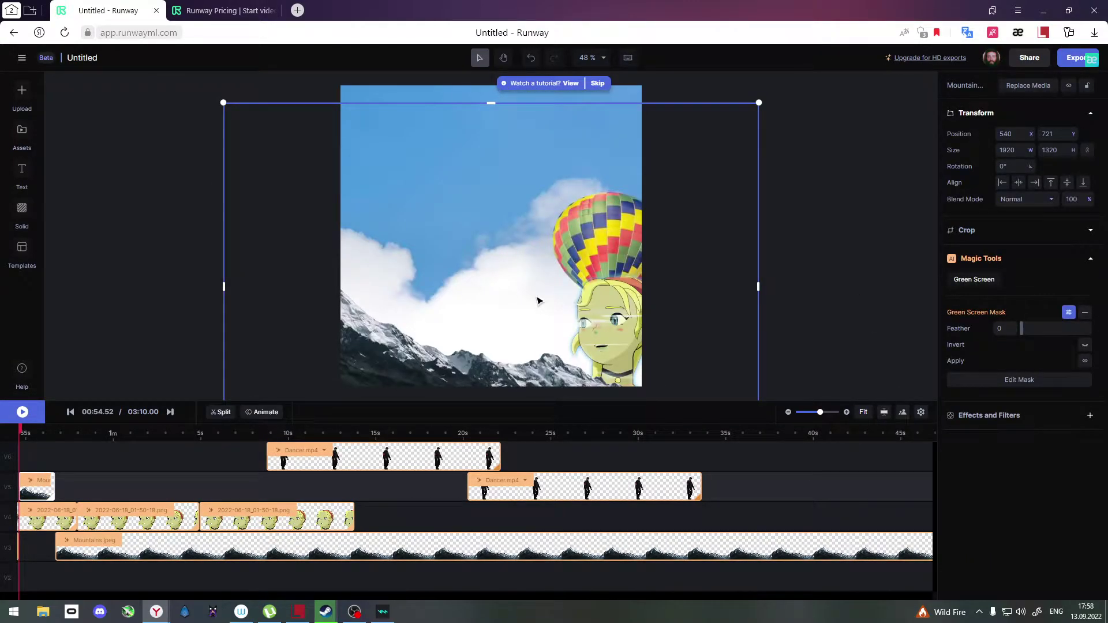
Step: Add the Edge Detection effect to the short mountain segment on V5 and scrub the playhead past it
left_click(1090, 417)
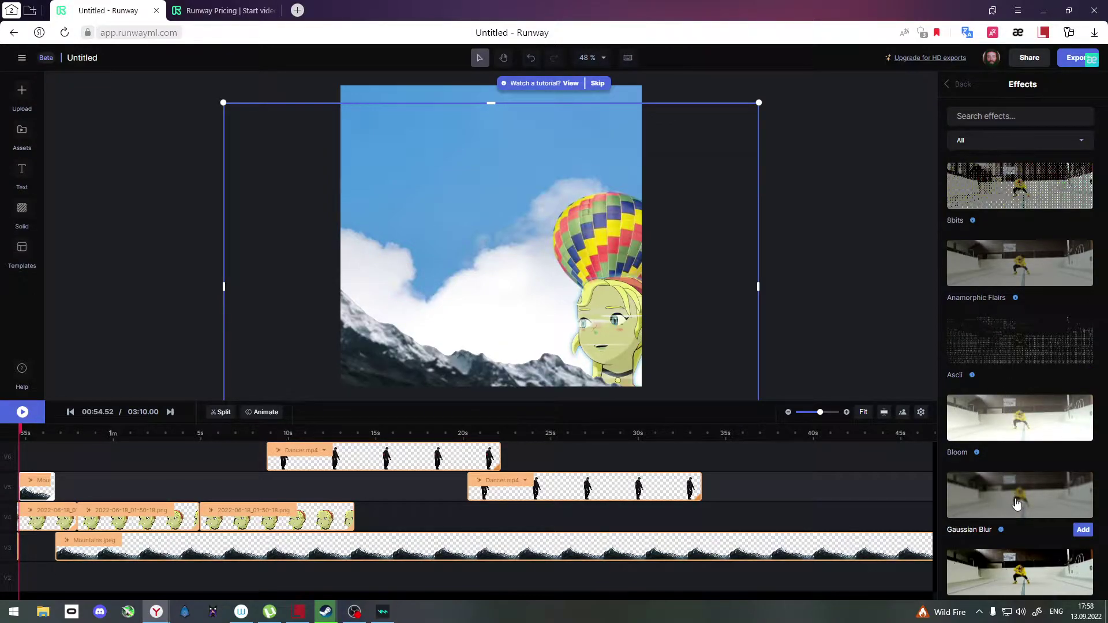
scroll(1017, 503, "down", 8)
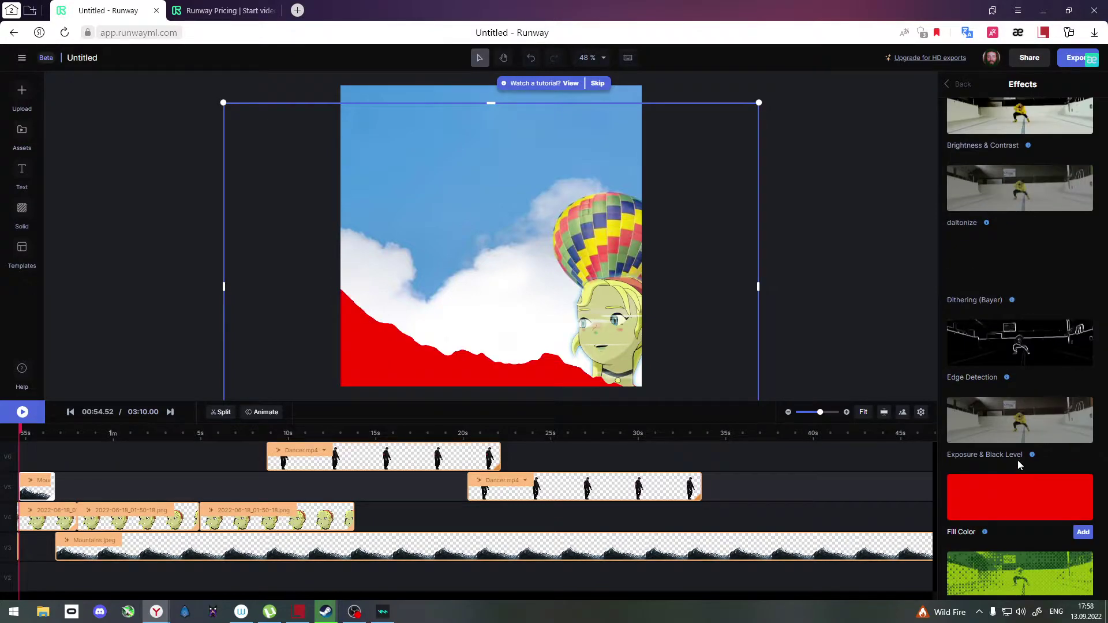
left_click(1013, 352)
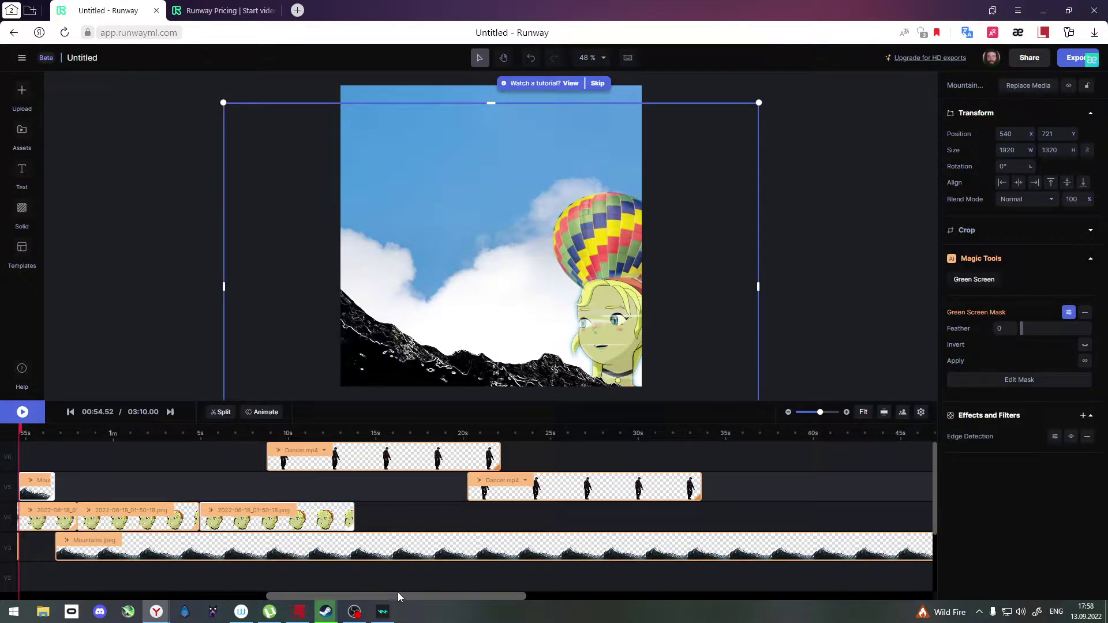
left_click_drag(398, 598, 323, 597)
left_click_drag(290, 428, 373, 439)
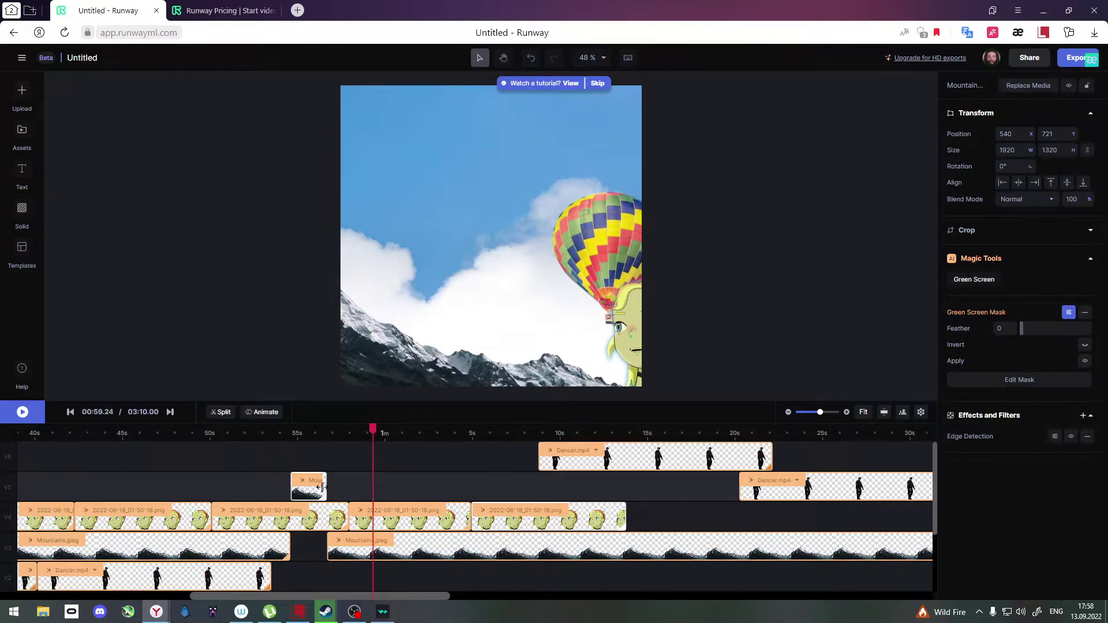
Step: Leave the current project for the project list and create a new Video Composition
left_click(21, 59)
mouse_move(36, 105)
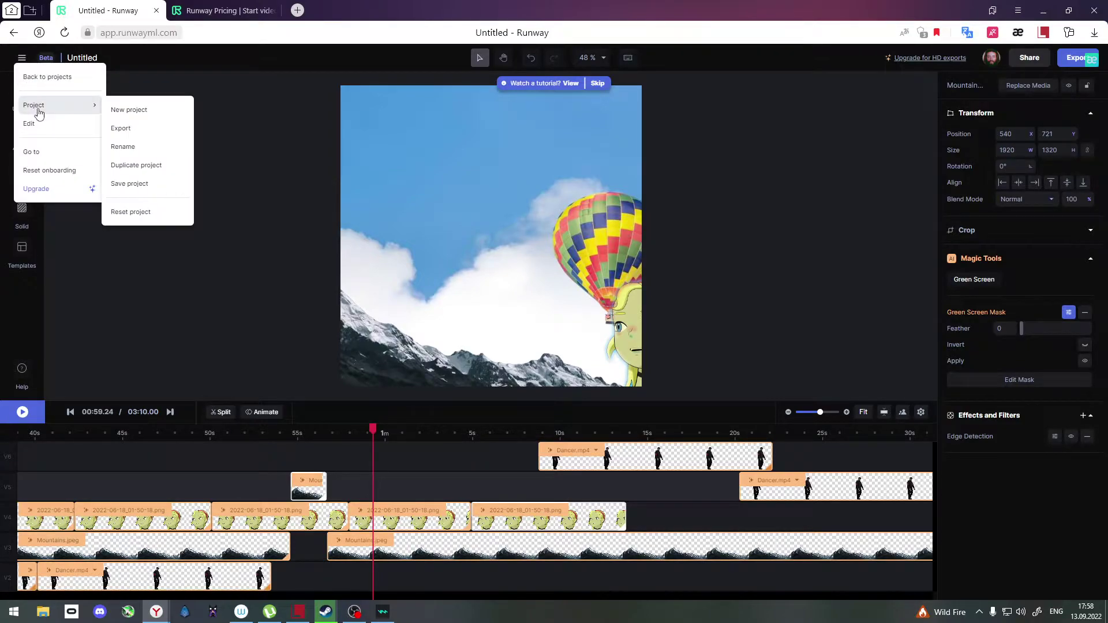
left_click(54, 79)
mouse_move(234, 315)
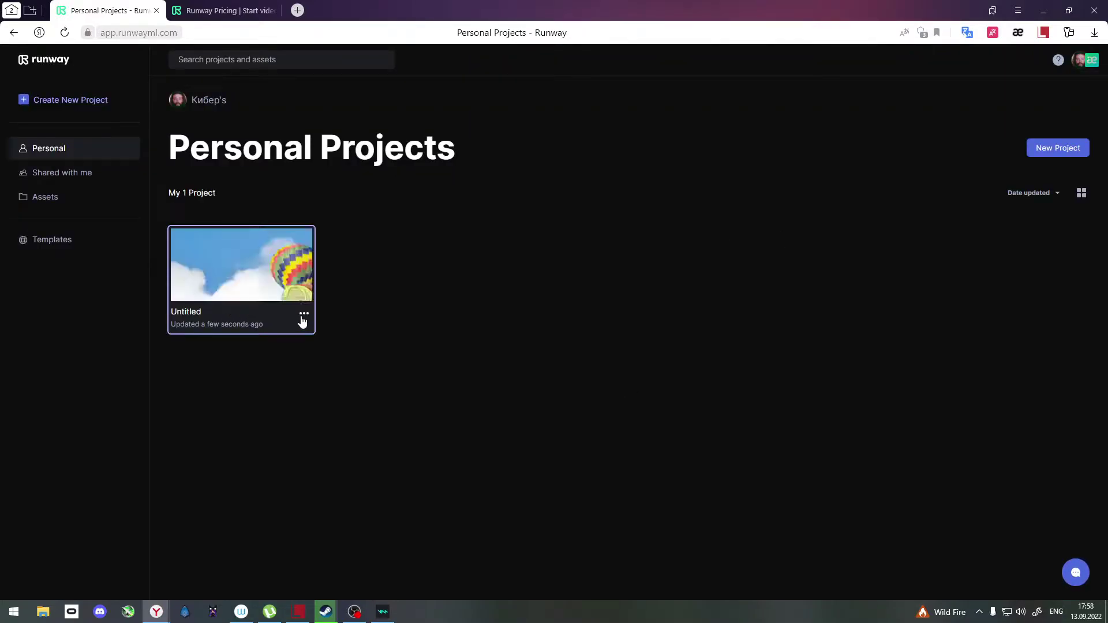
left_click(1054, 146)
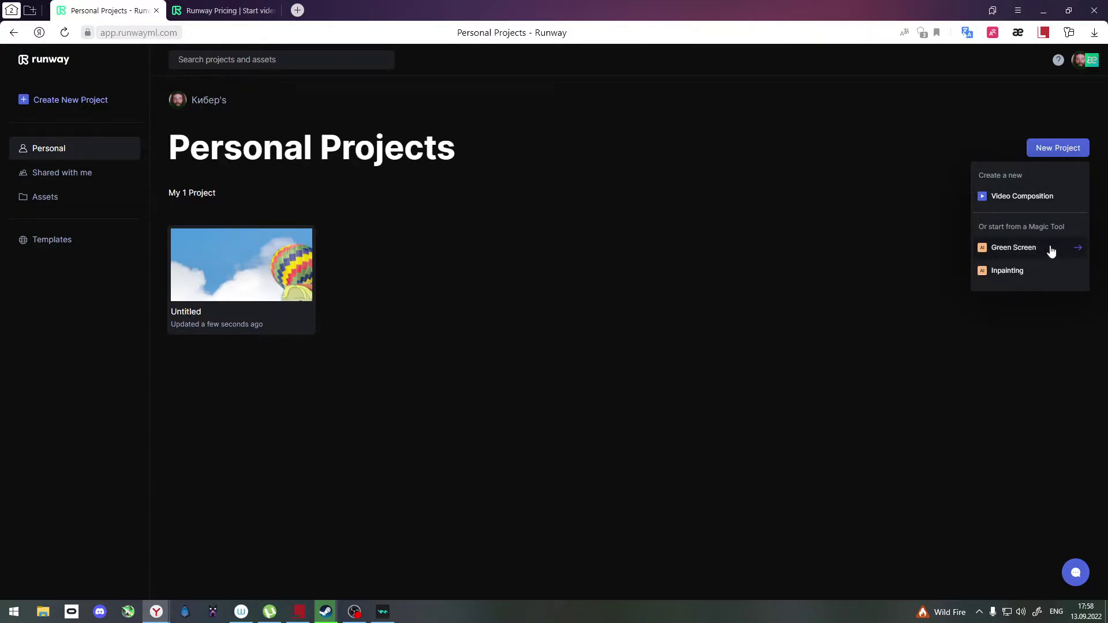
left_click(1008, 197)
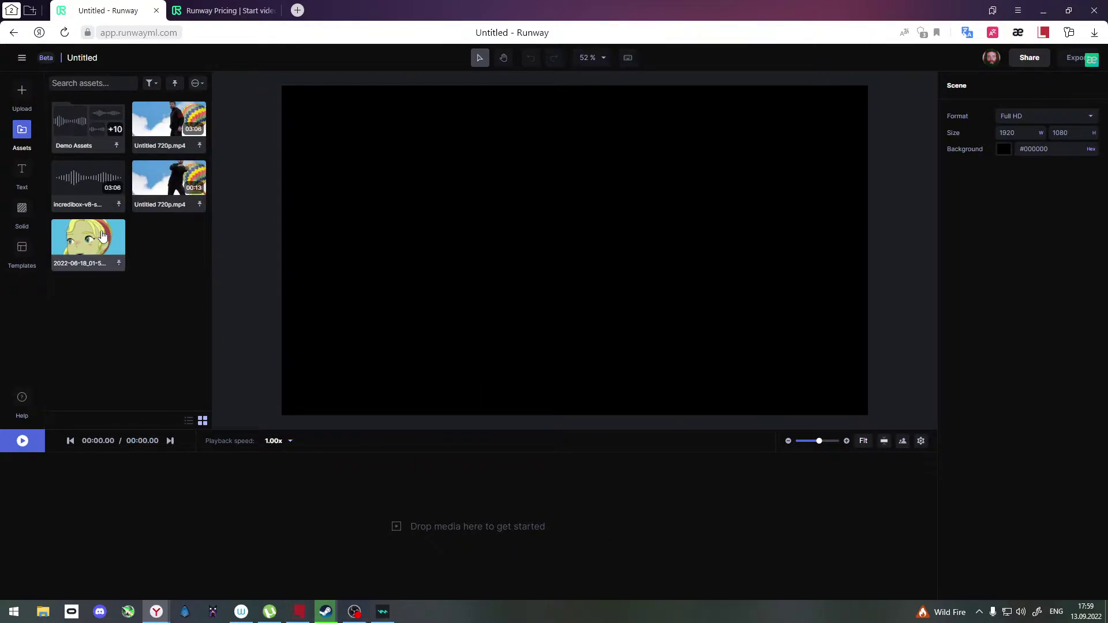
Step: Place the incredibox-v8-scr-12123.mp3 audio on track A1, play its opening and return the playhead to the start
left_click(89, 176)
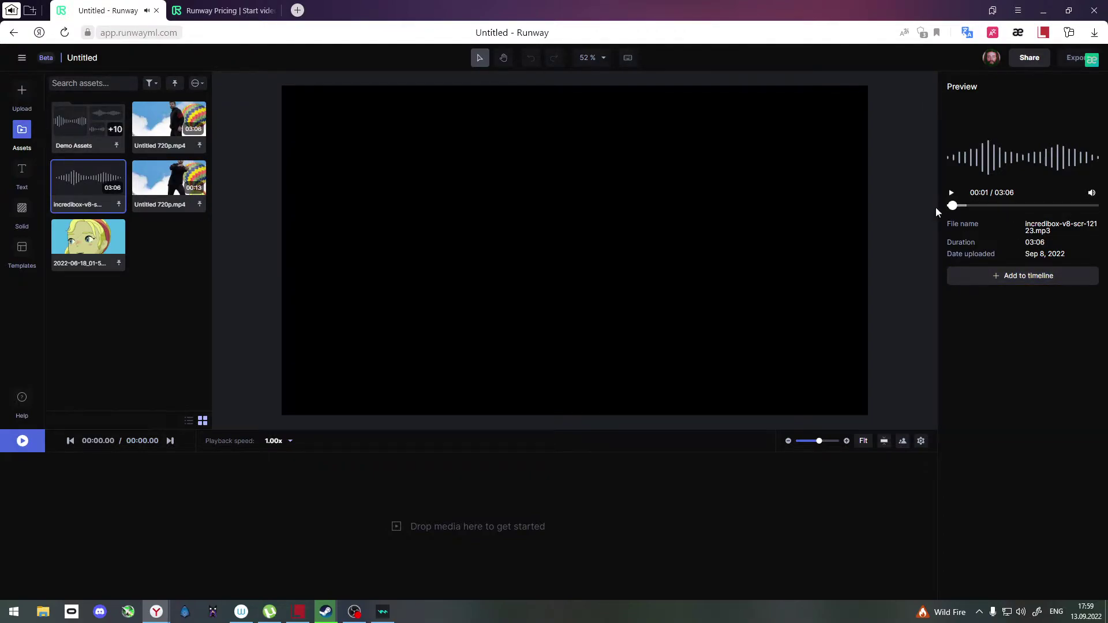
left_click_drag(68, 198, 13, 491)
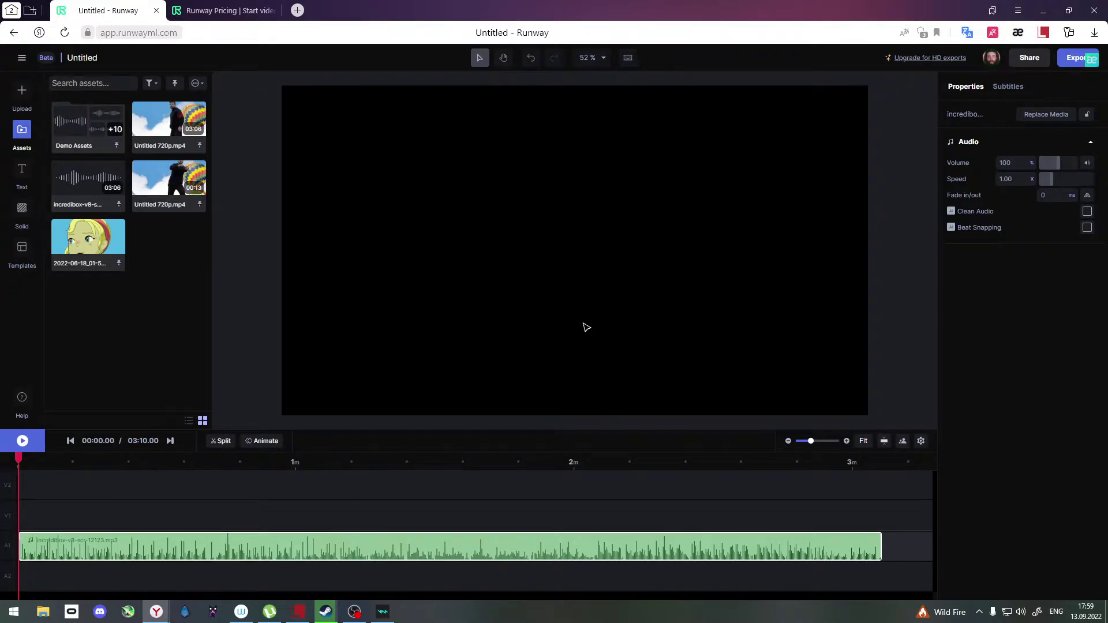
key("space")
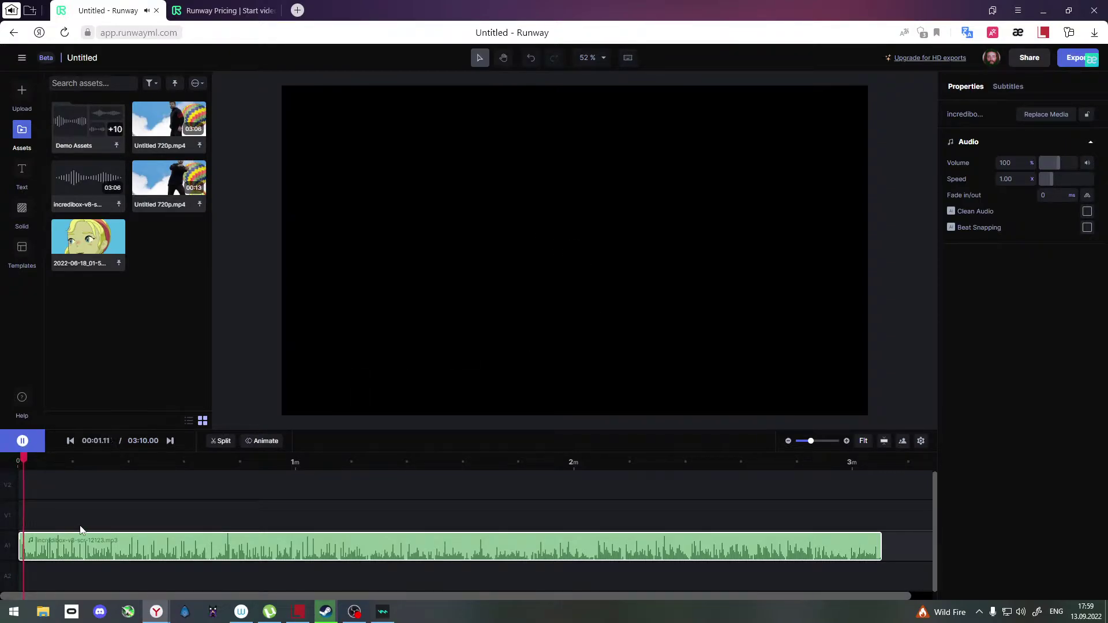
left_click(25, 440)
left_click(20, 460)
key("Home")
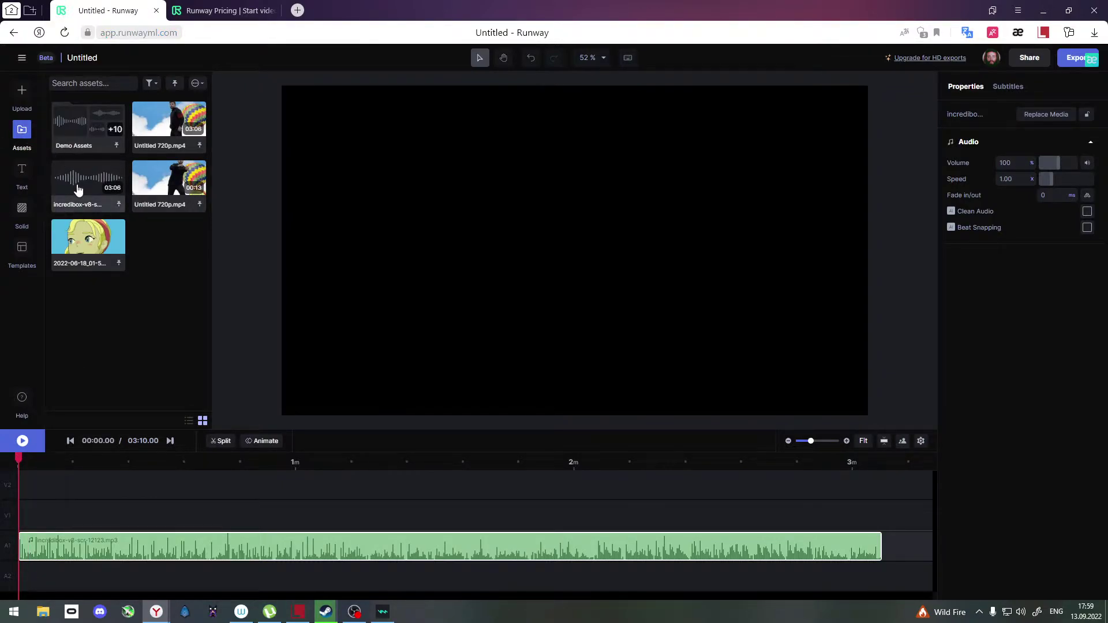
Step: Browse the Demo Assets folder and place Basketball.mp4 at the start of track V2, above the audio
left_click(22, 148)
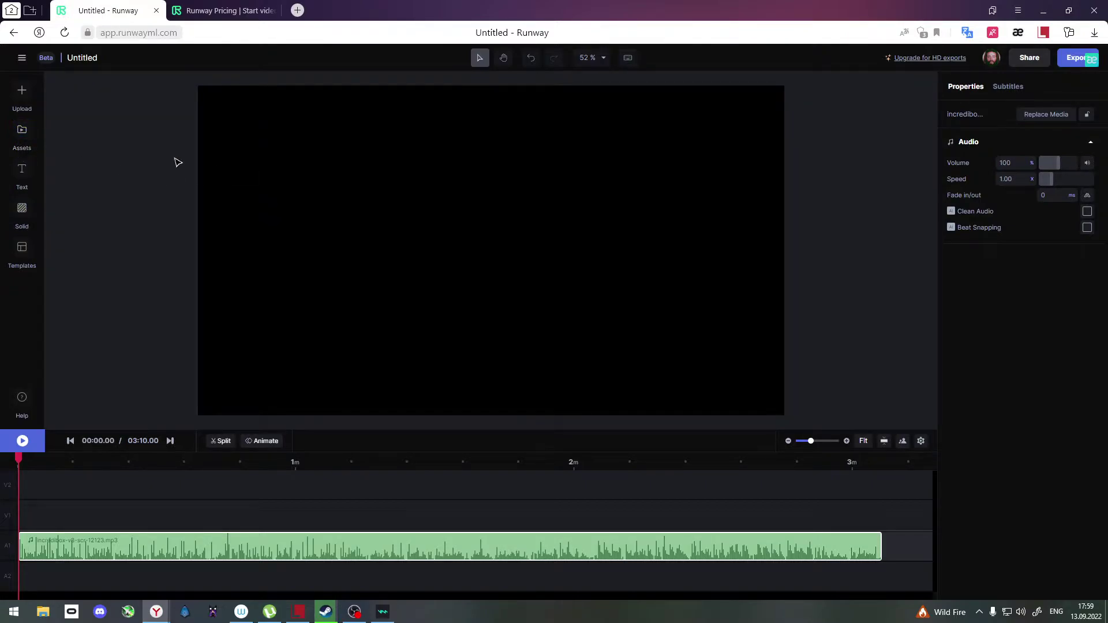
left_click(23, 133)
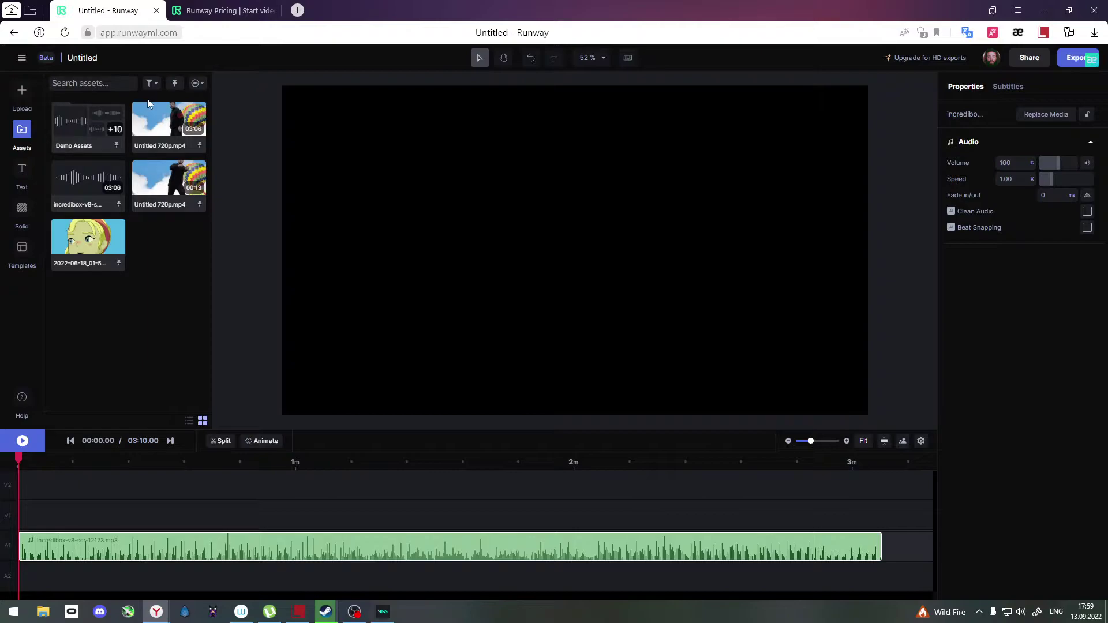
left_click(79, 139)
double_click(77, 133)
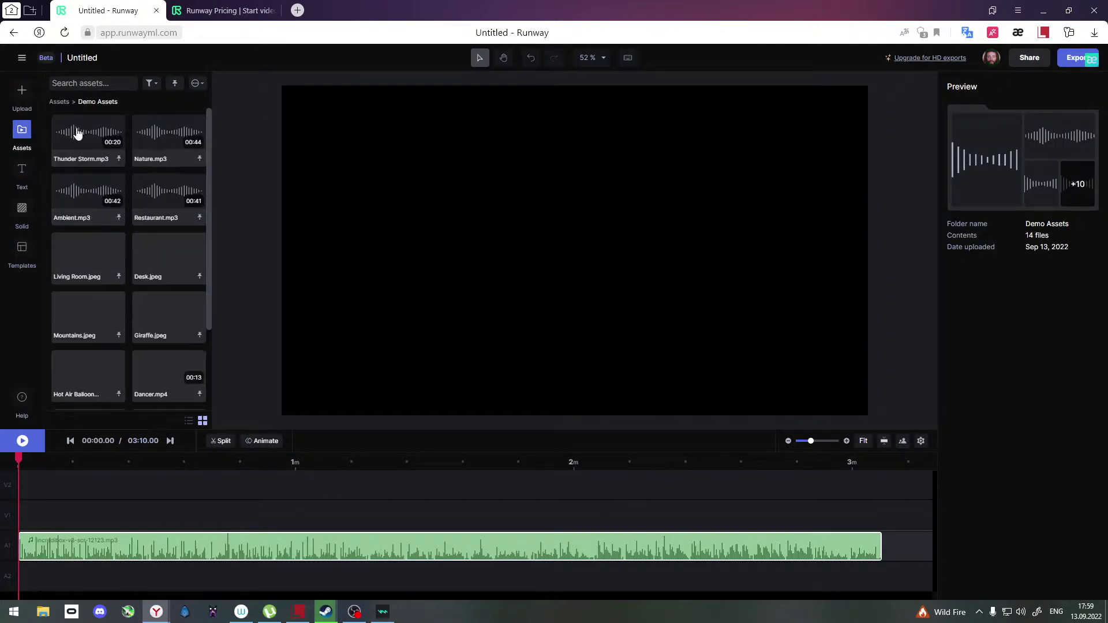
scroll(97, 379, "down", 1)
scroll(97, 379, "down", 2)
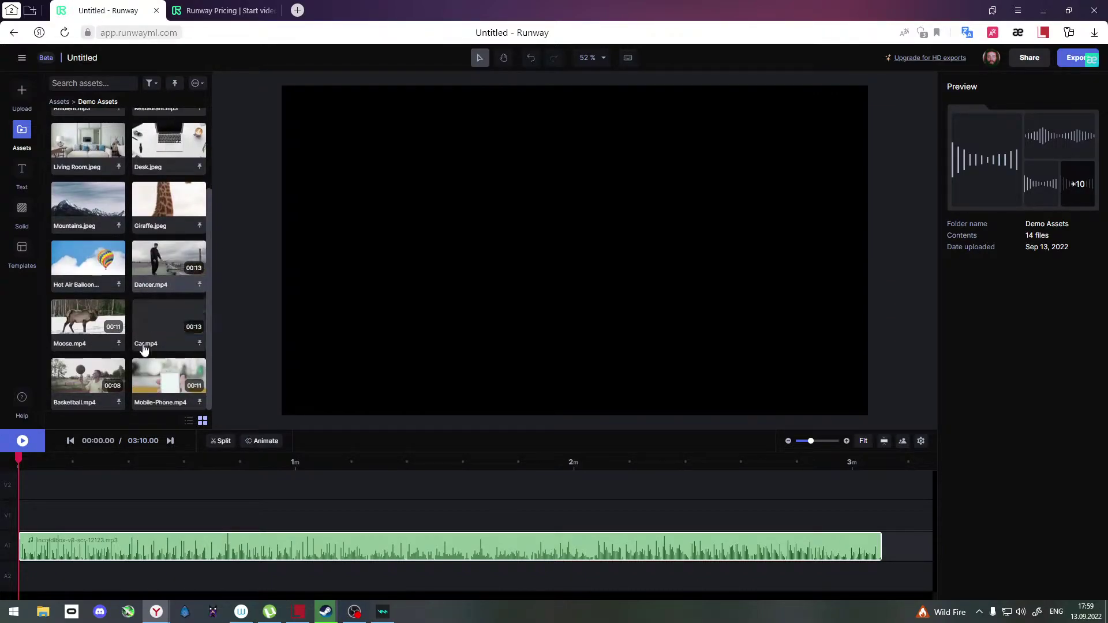
left_click(83, 379)
left_click_drag(82, 379, 38, 491)
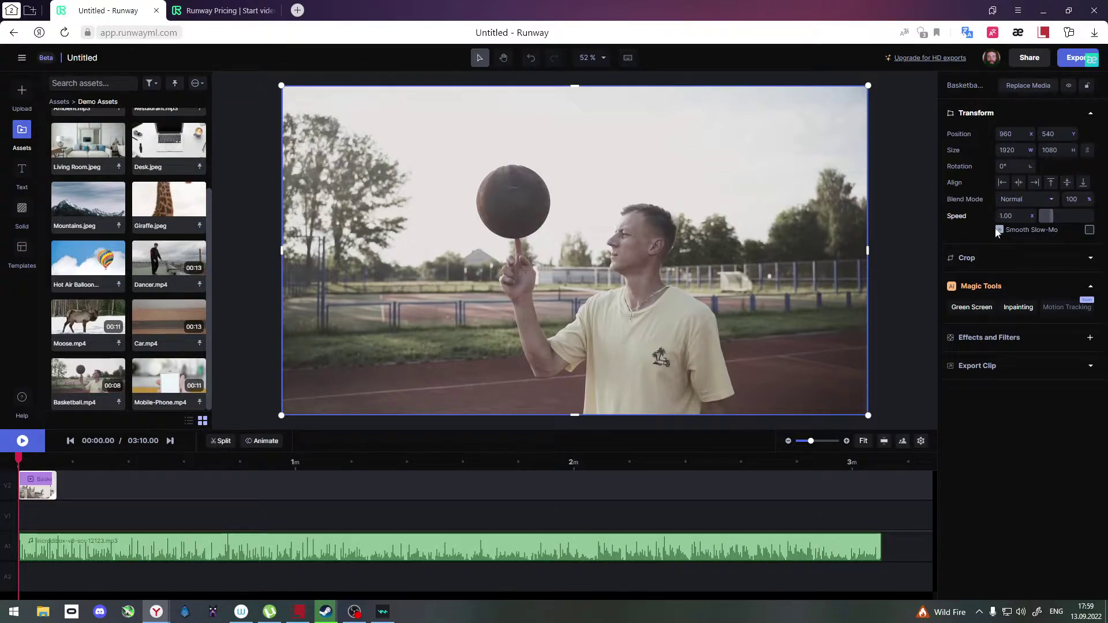
Step: Play the opening of the basketball clip with the audio, then return the playhead to the start
left_click(22, 441)
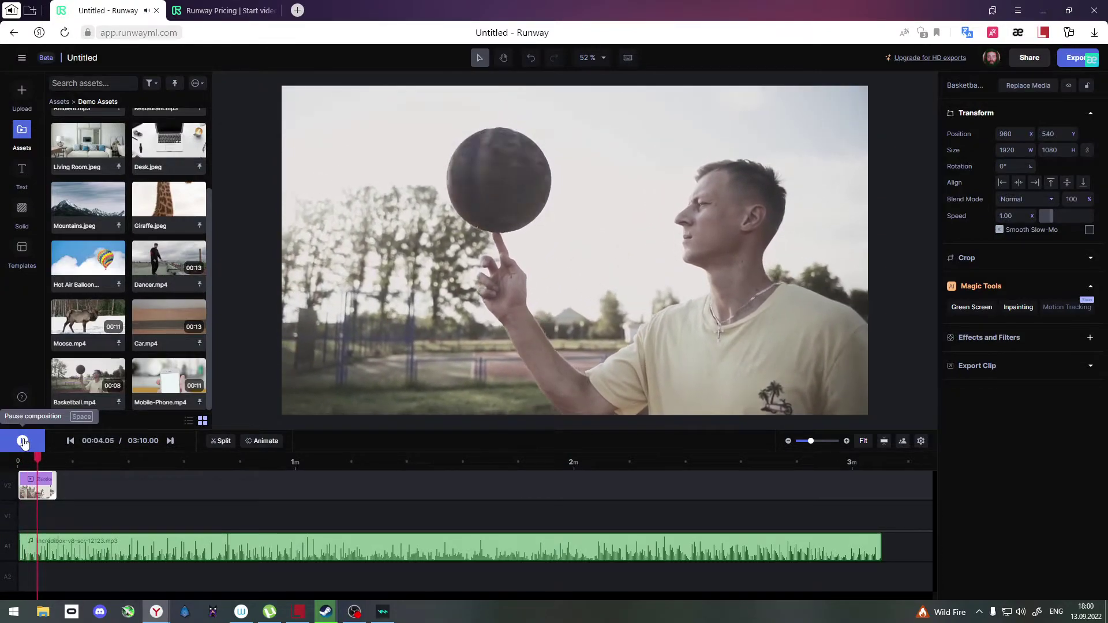
left_click(22, 442)
left_click_drag(41, 457, 19, 457)
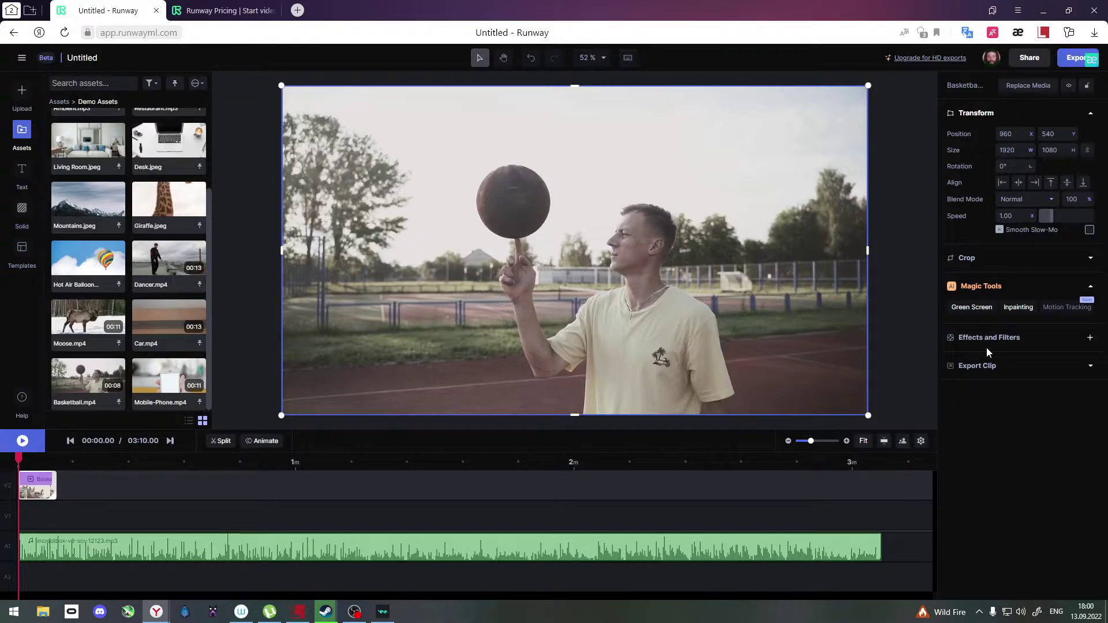
Step: Create a Green Screen mask on the first frame, marking the edges of the basketball and the man's raised arm as included areas
left_click(971, 309)
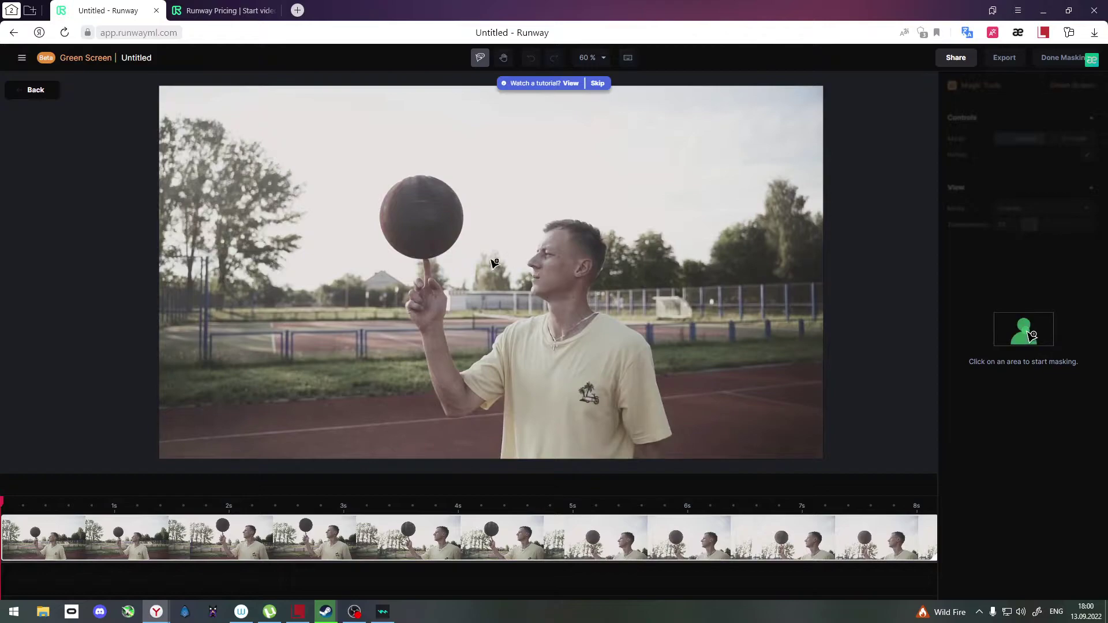
left_click(425, 259)
left_click(381, 219)
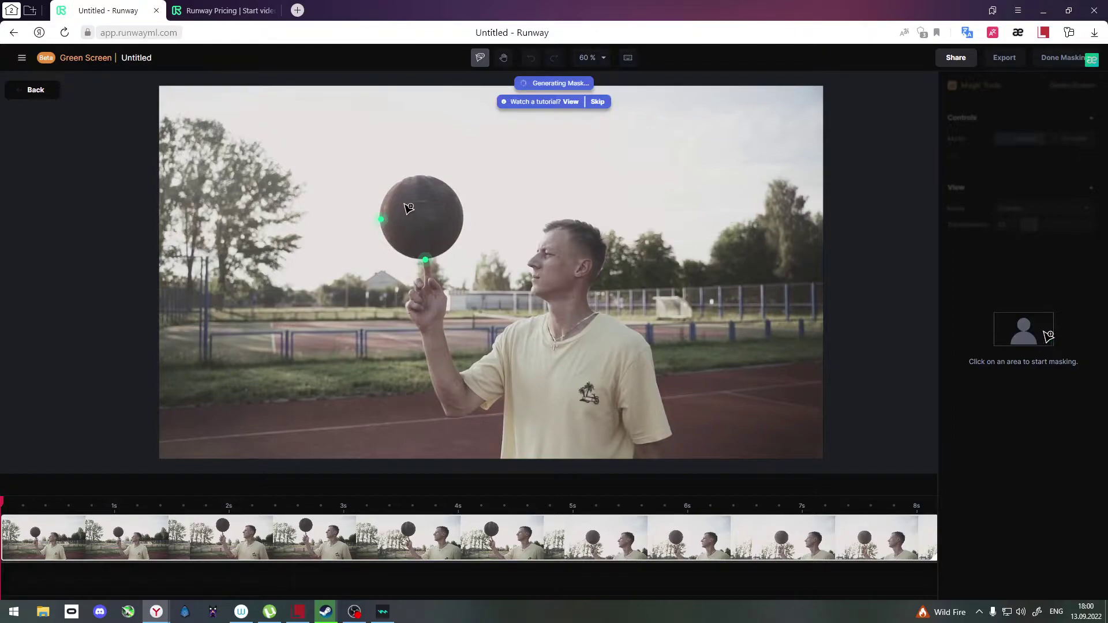
left_click(416, 177)
left_click(460, 217)
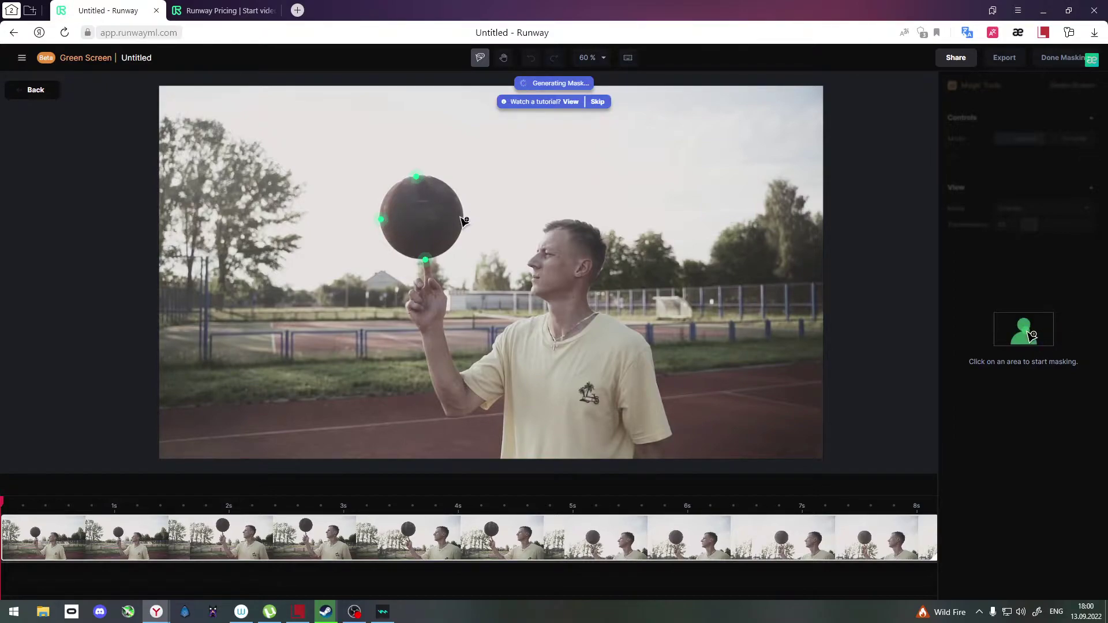
left_click(418, 321)
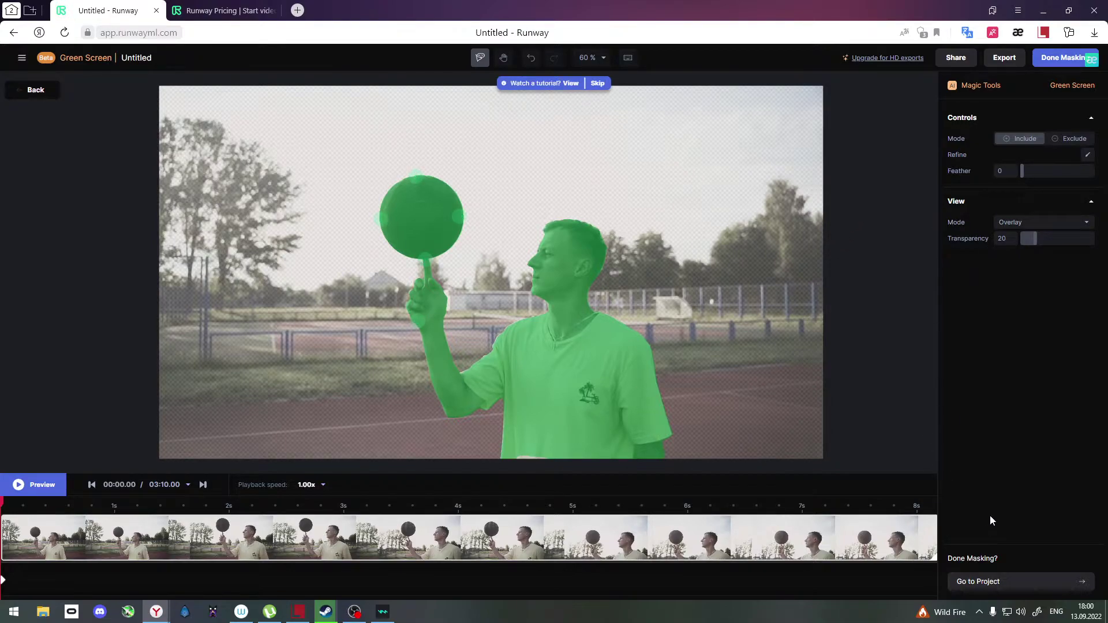
Step: Set the mask overlay's transparency to 100 and preview the mask through the clip before returning to the project
left_click_drag(1034, 240, 1103, 241)
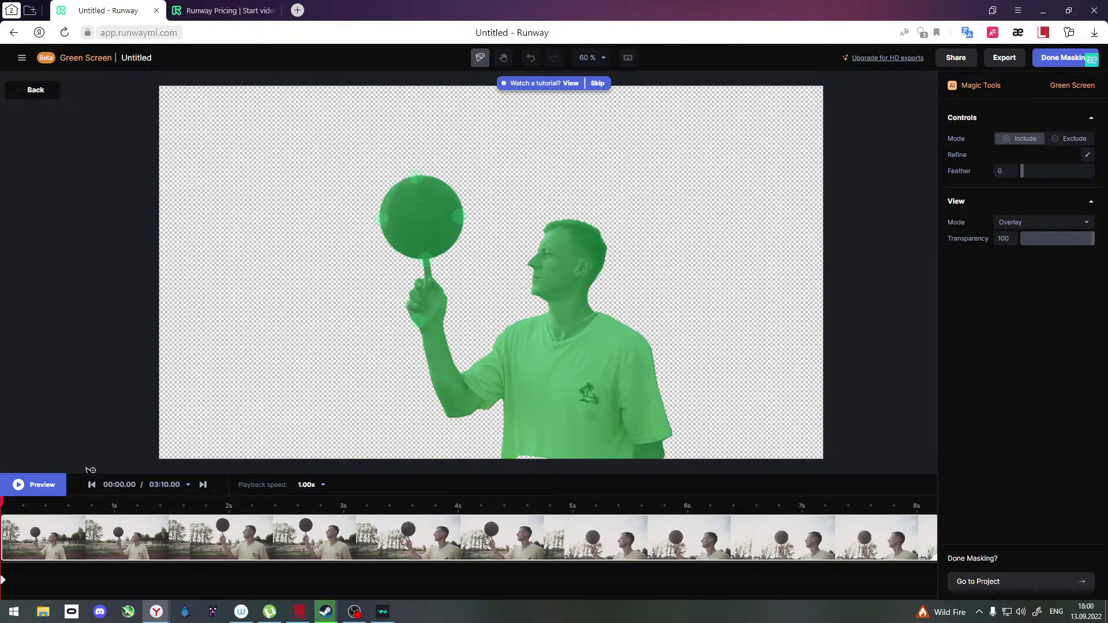
left_click(17, 486)
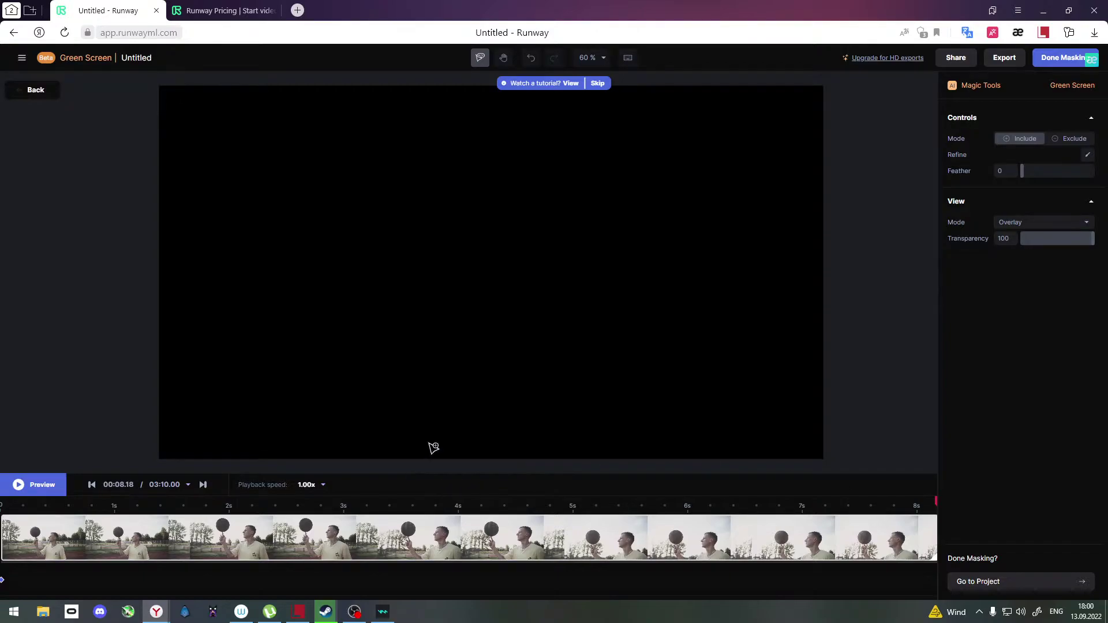
left_click(998, 586)
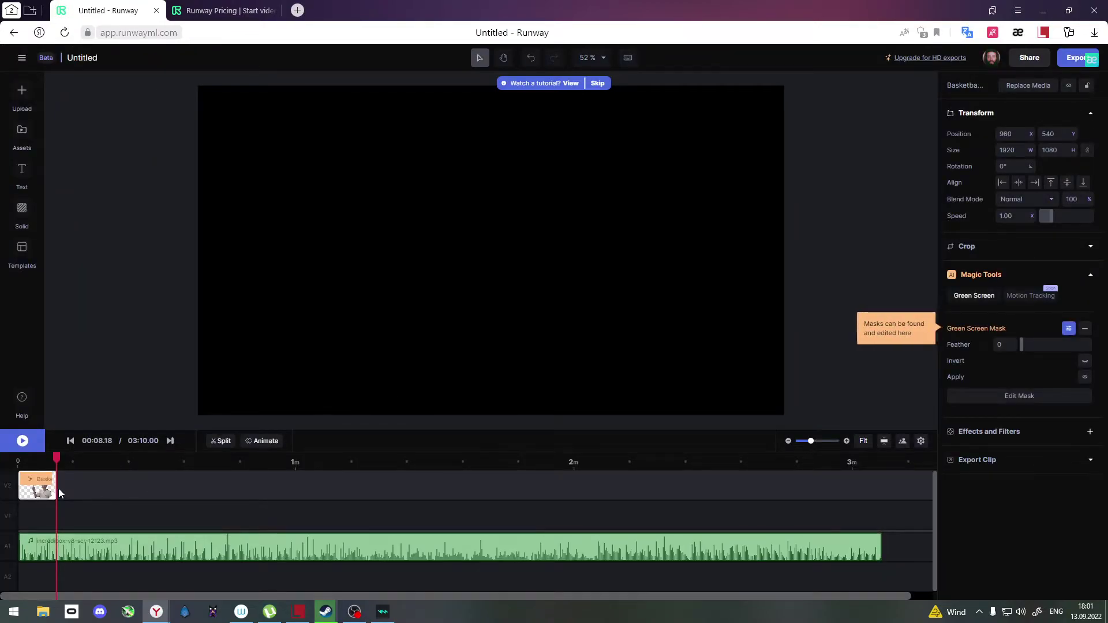
Step: Move the playhead back near the start and play the masked basketball clip for a few seconds
left_click_drag(59, 492, 21, 492)
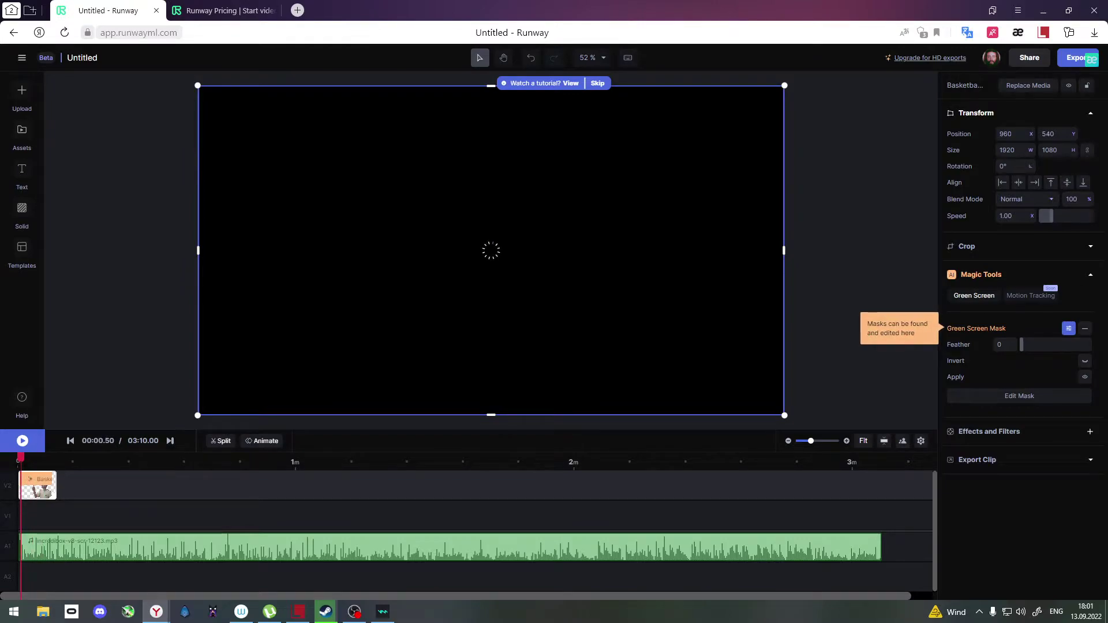
key("space")
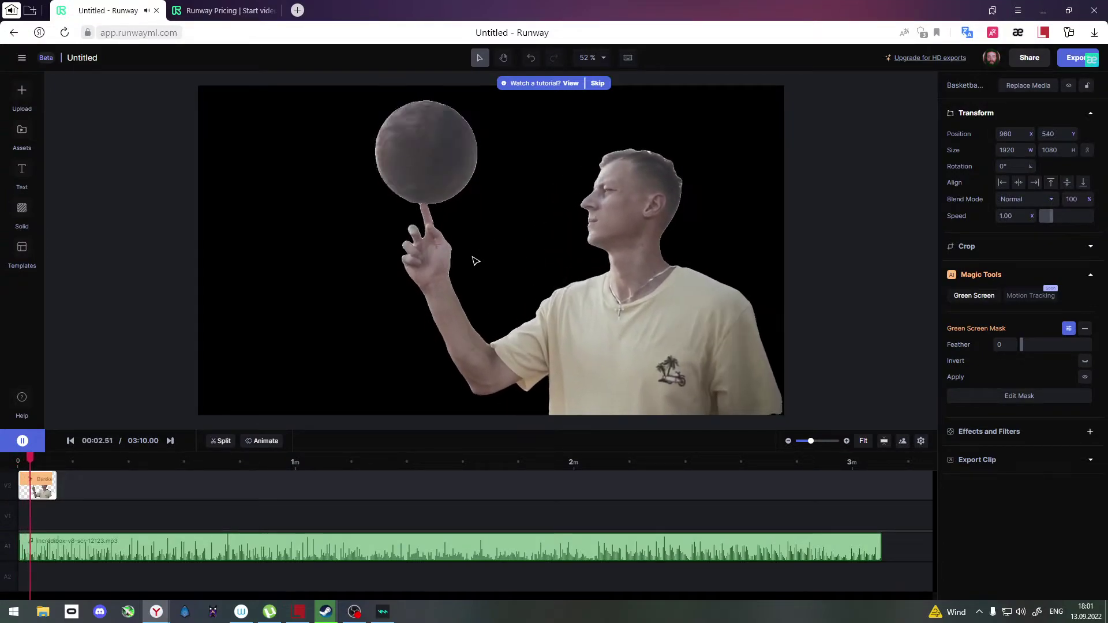
left_click(23, 442)
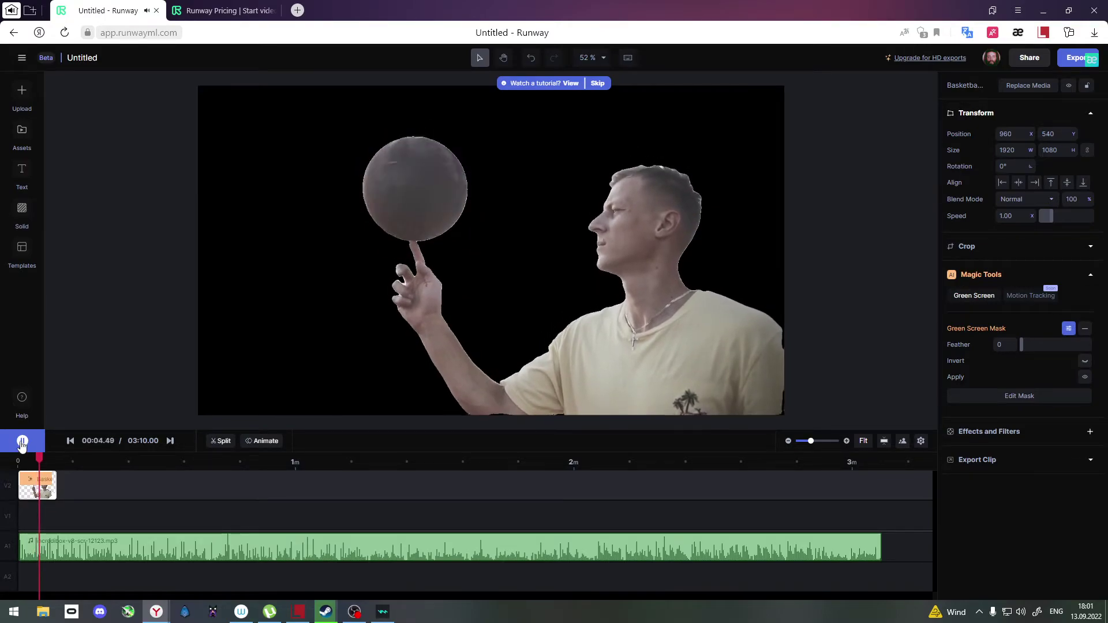
Step: Upload the JPEG of two soldiers in a meadow and place it on track V1, extended to the end of the audio
left_click(24, 98)
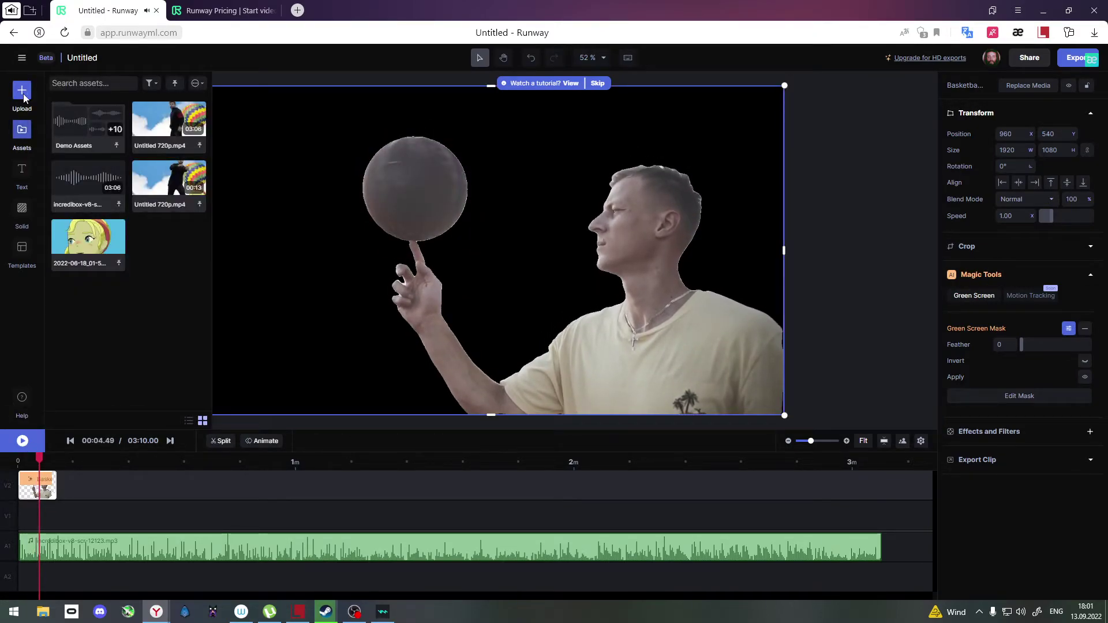
key("Escape")
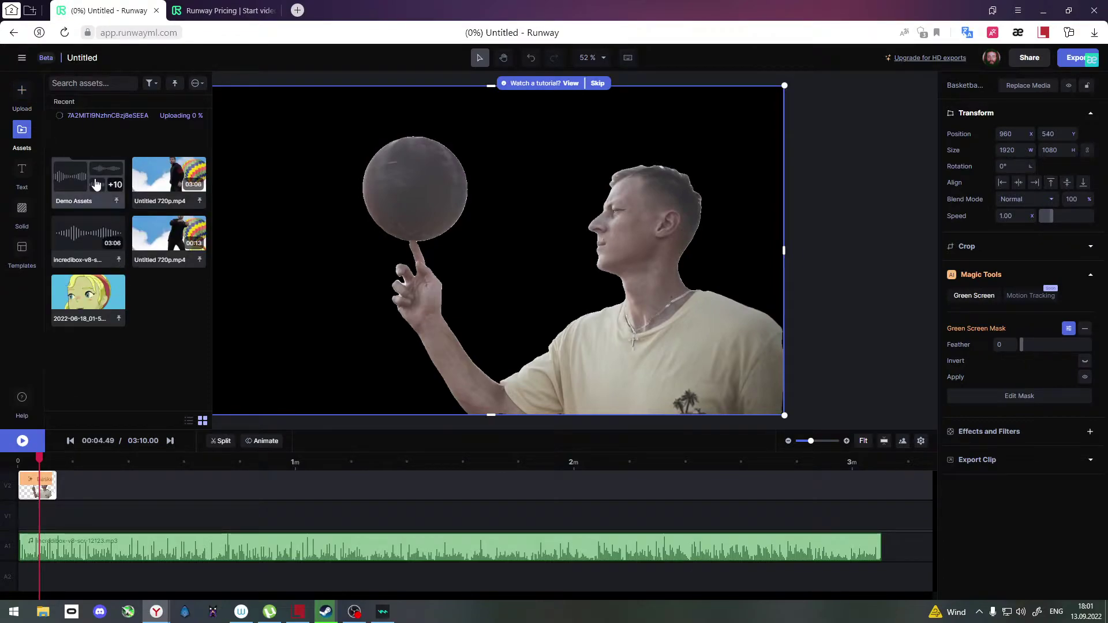
mouse_move(144, 118)
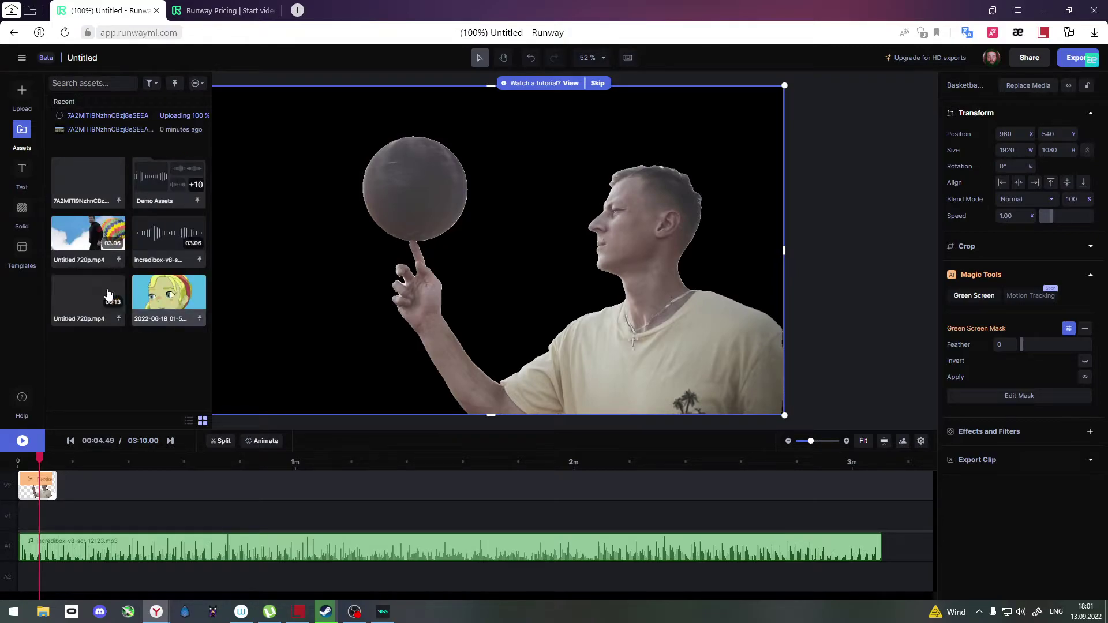
left_click_drag(103, 190, 35, 526)
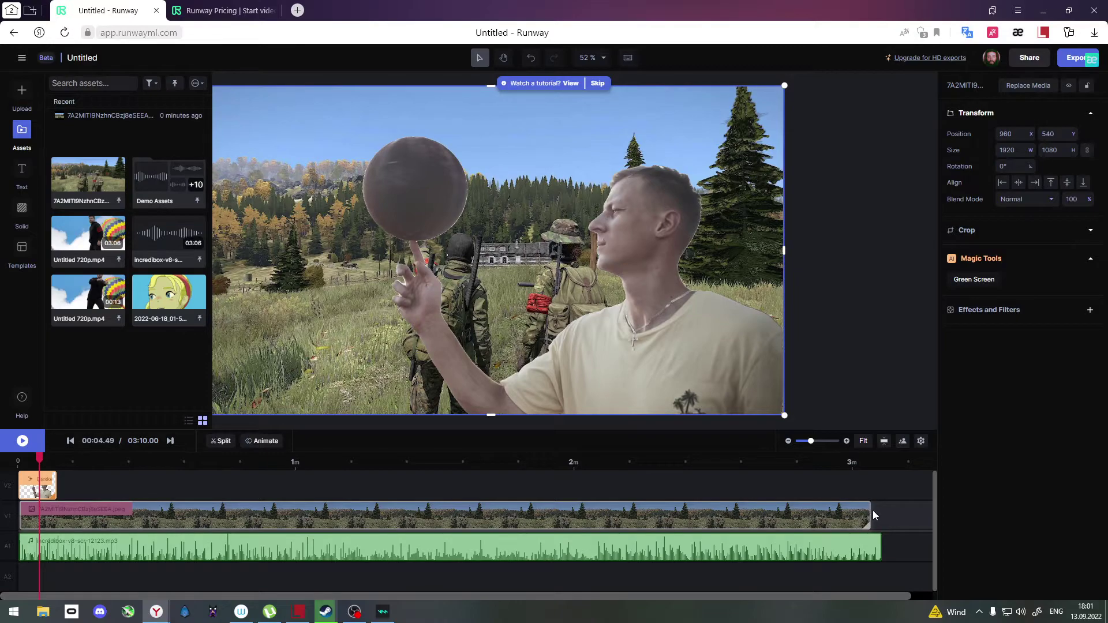
left_click(880, 514)
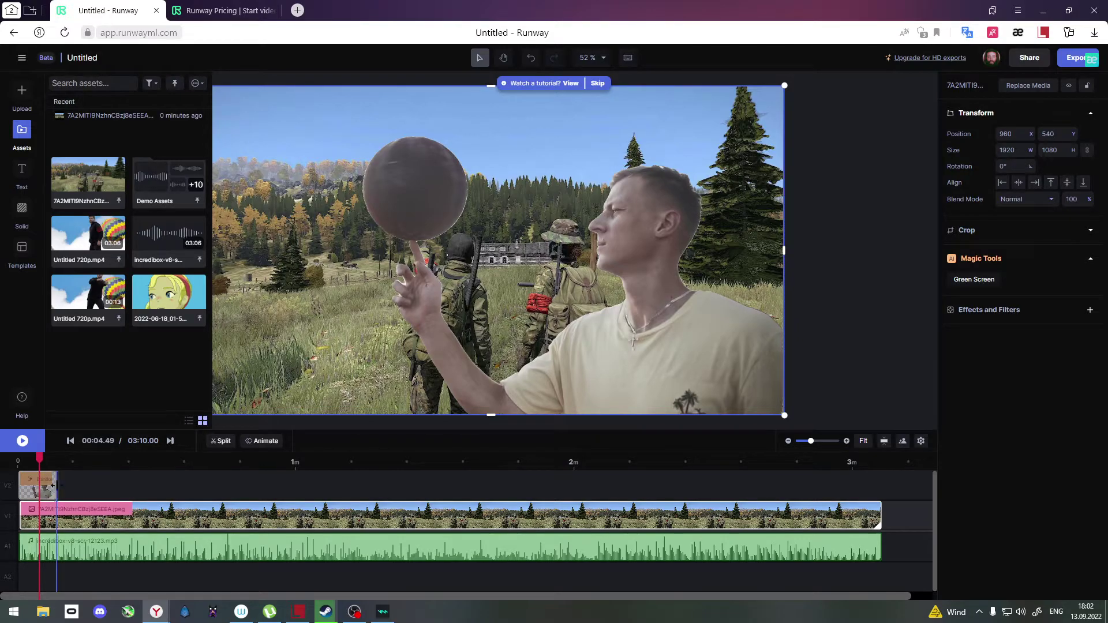
Step: Check the options of the basketball clip, play it over the meadow image and return the playhead near the start
left_click_drag(65, 485, 48, 487)
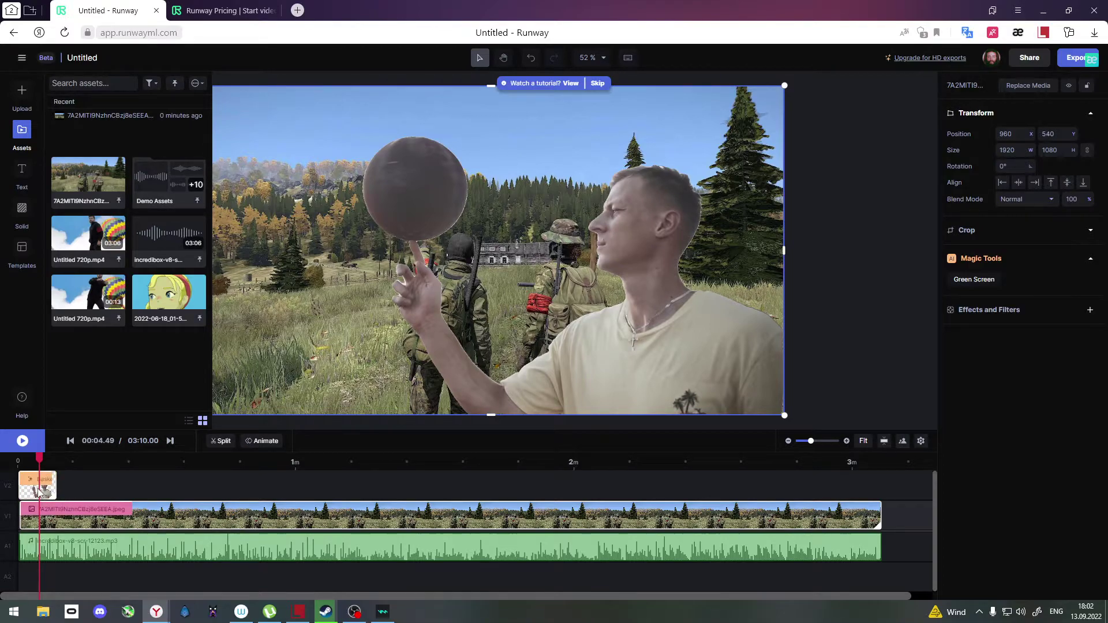
right_click(49, 492)
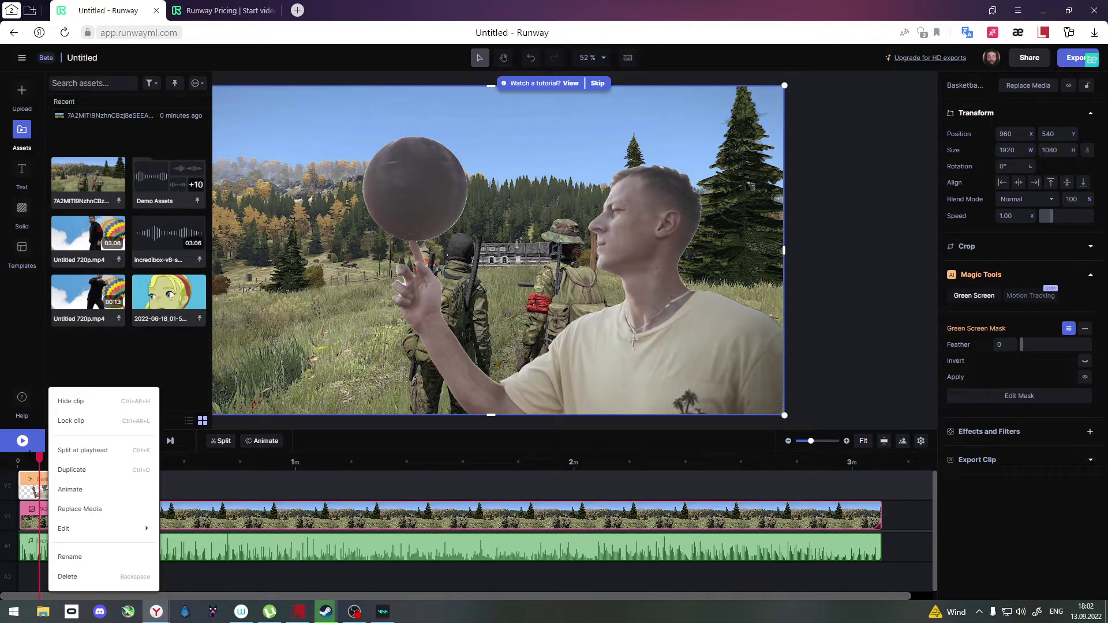
key("space")
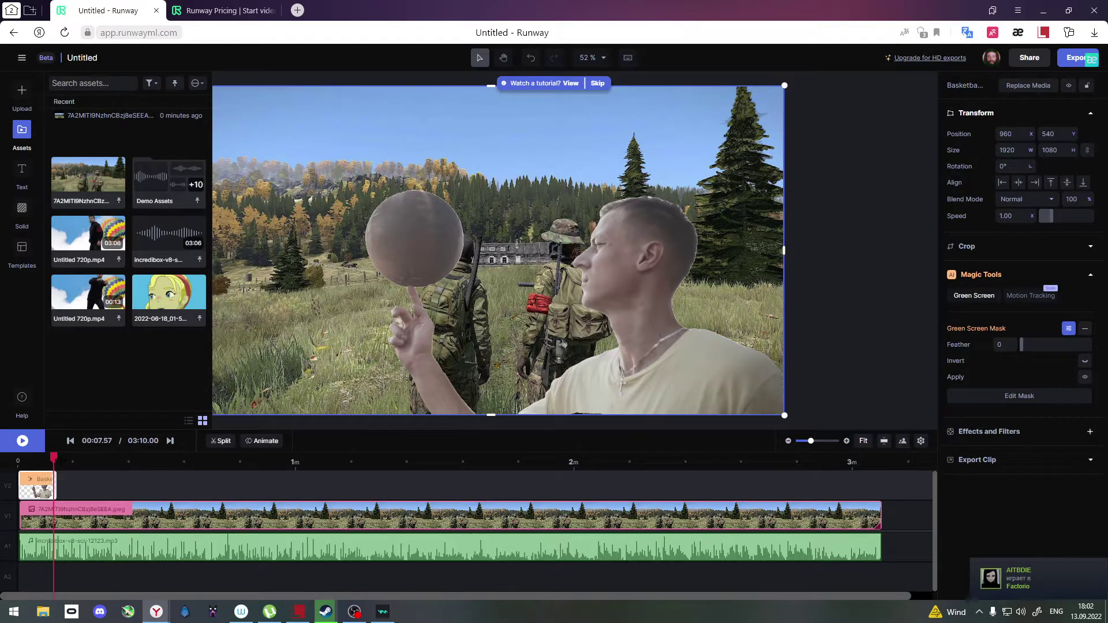
key("Home")
key("space")
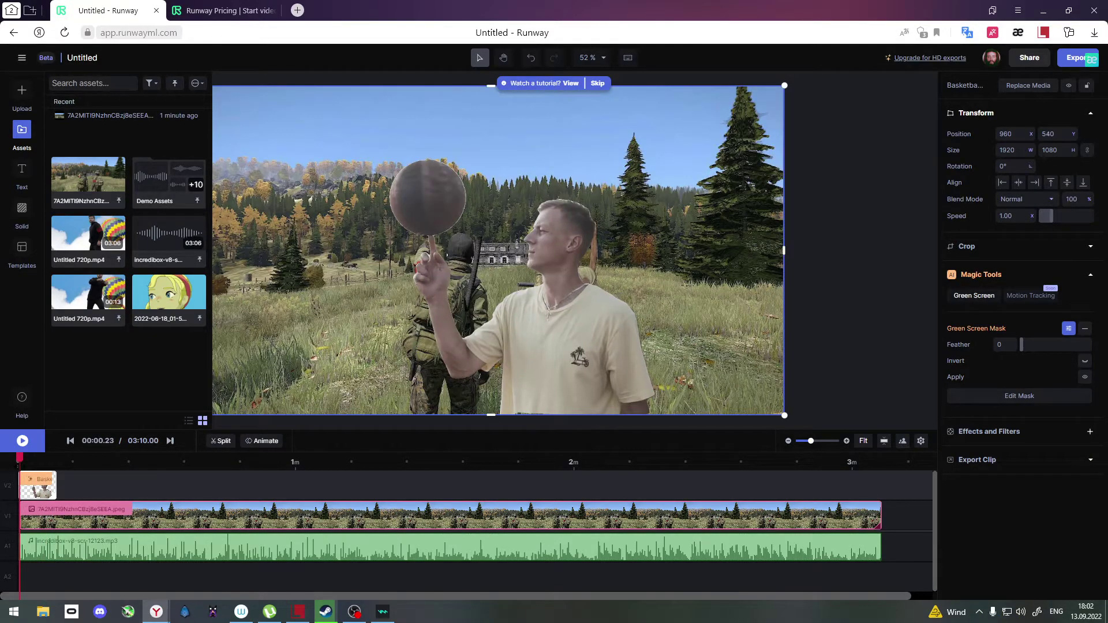
Step: Add the Anamorphic Flairs effect to the basketball clip and play it through to its end
left_click(1089, 433)
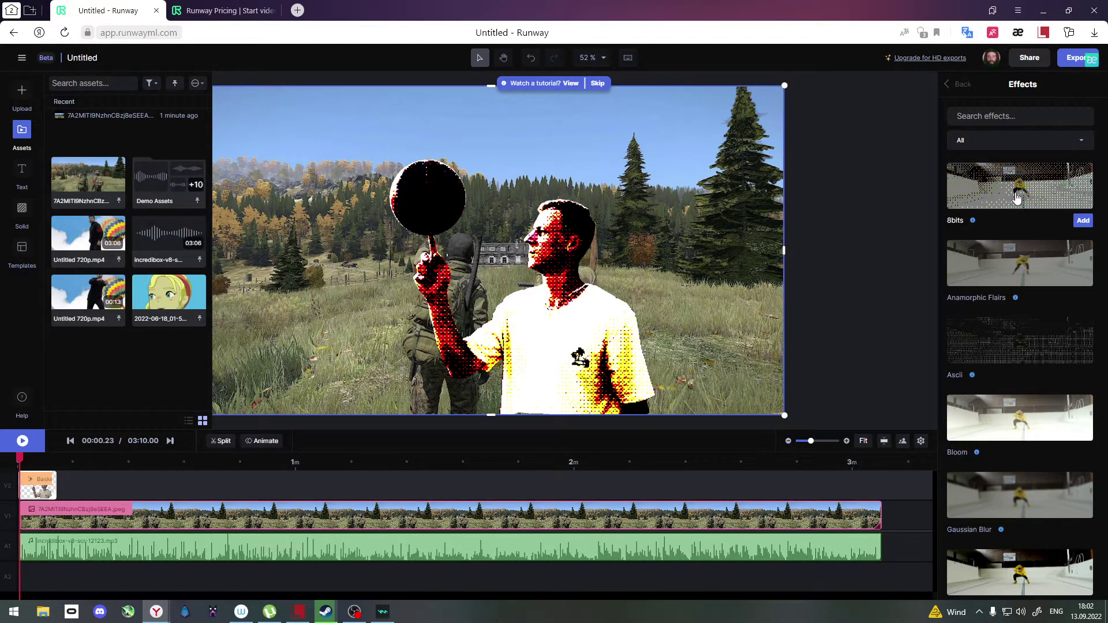
left_click(1007, 264)
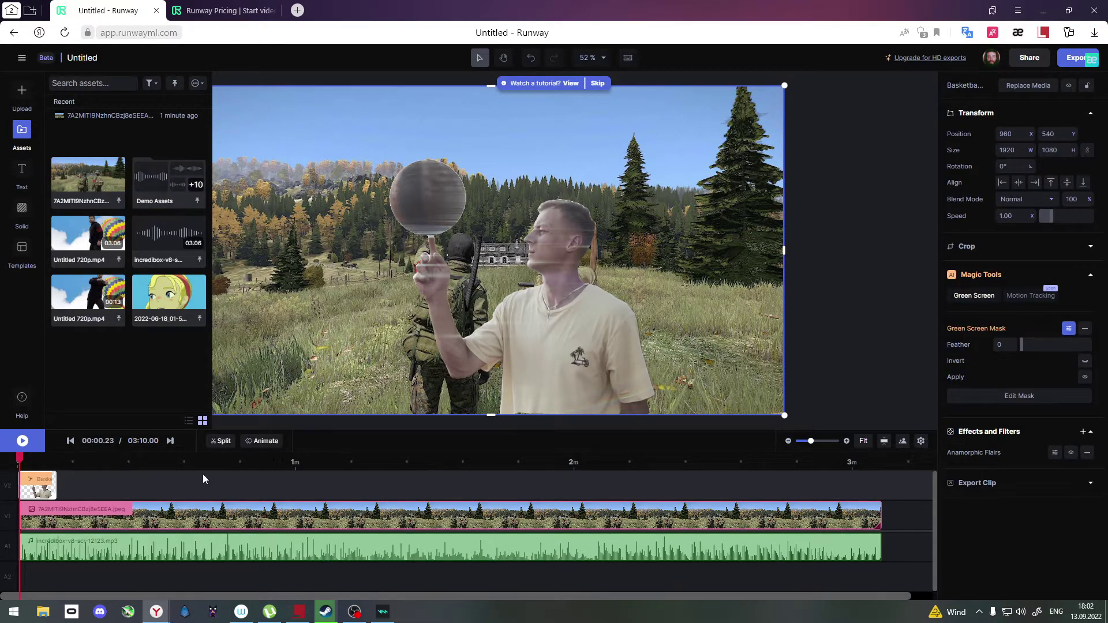
left_click(21, 443)
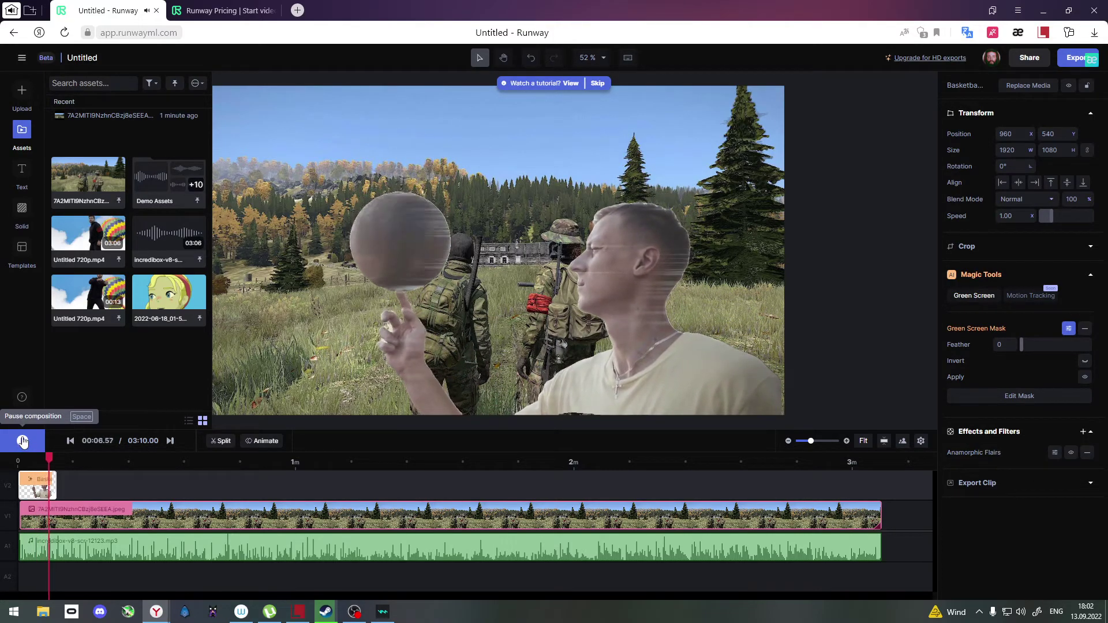
left_click(22, 443)
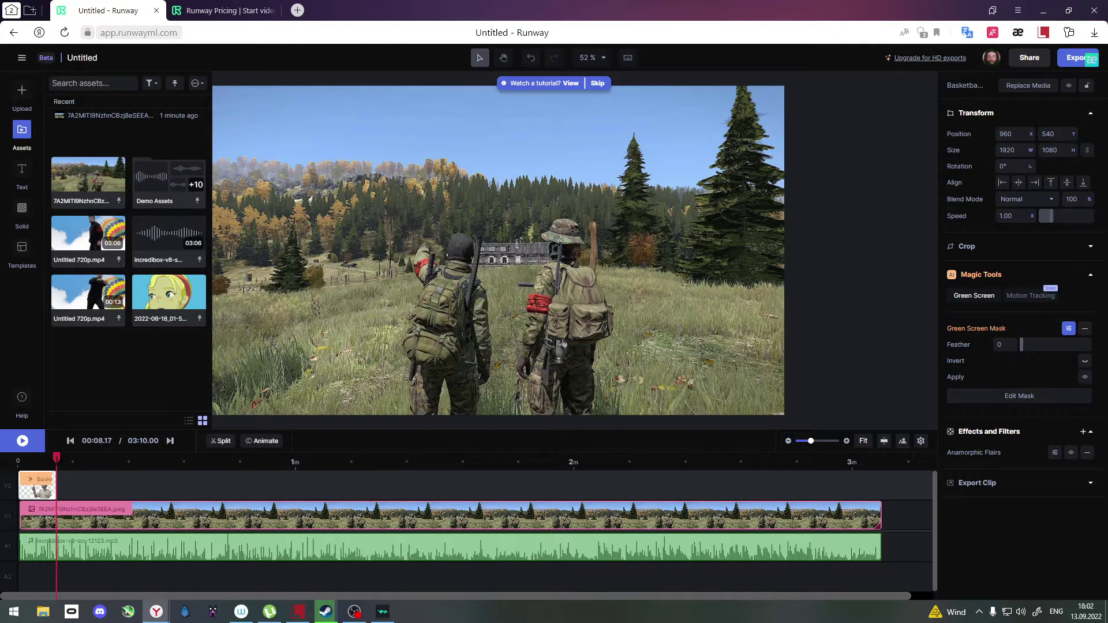
Step: Duplicate the basketball clip four times and line up all five copies back to back on track V2
right_click(50, 495)
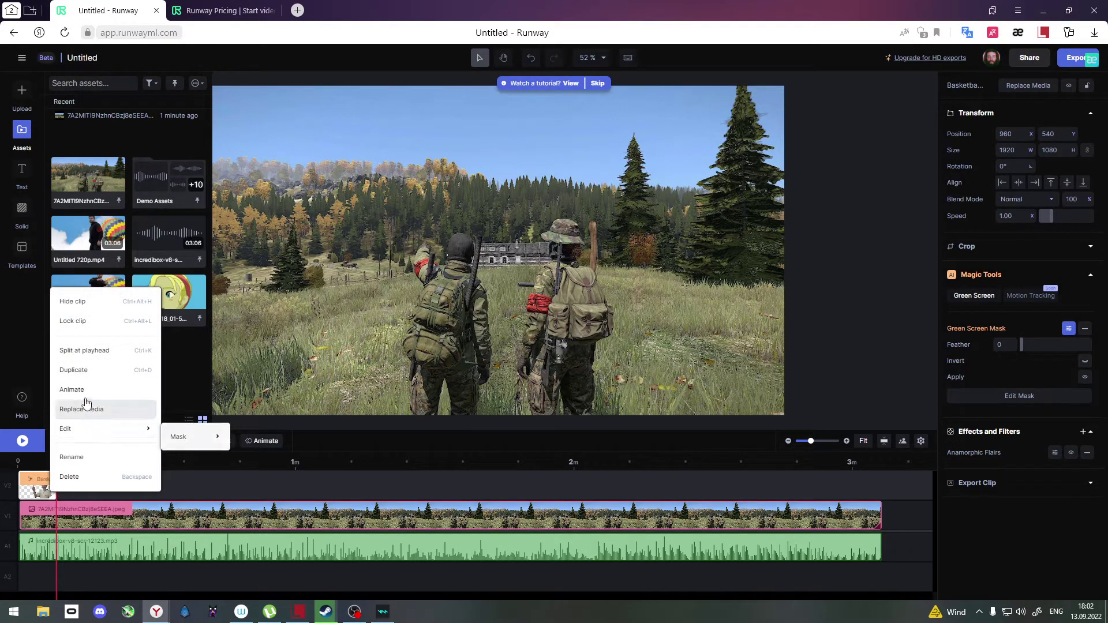
left_click(96, 378)
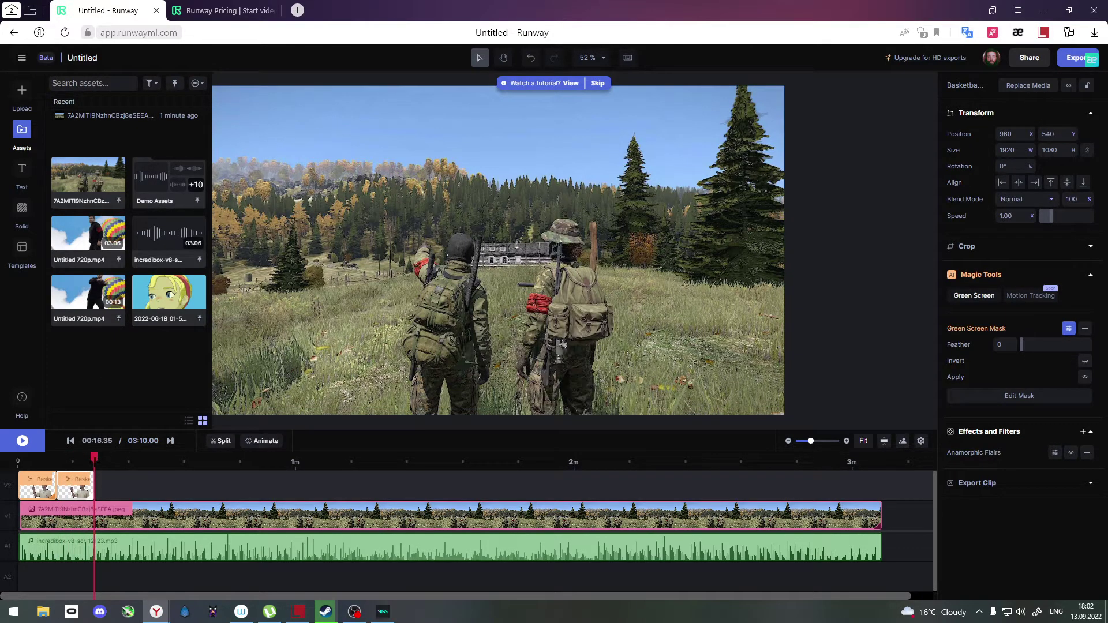
key("ctrl+d")
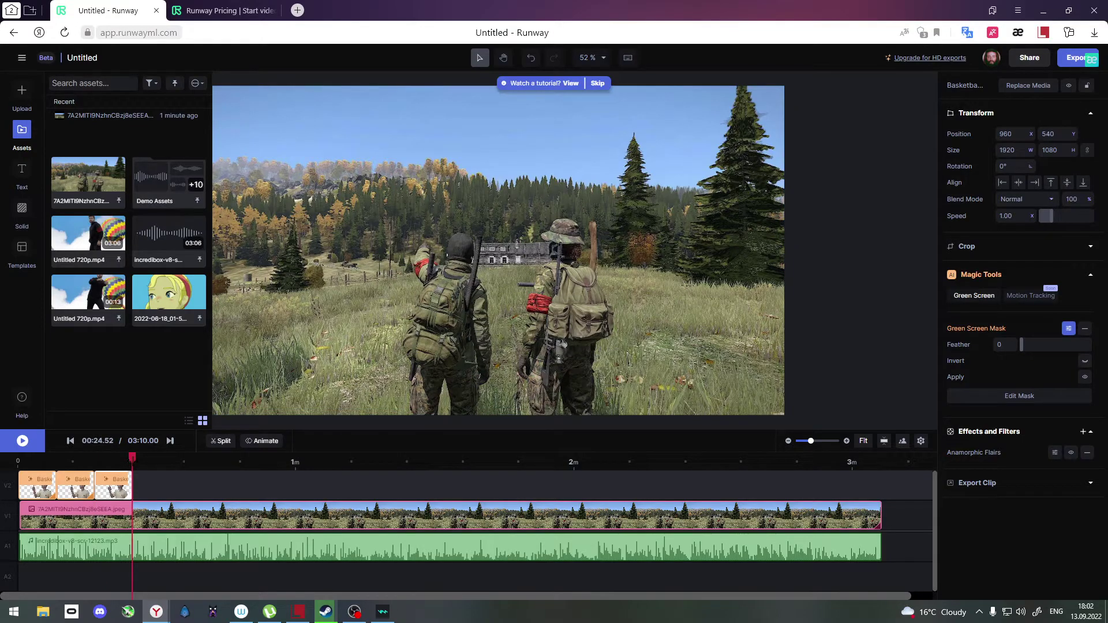
key("ctrl+d")
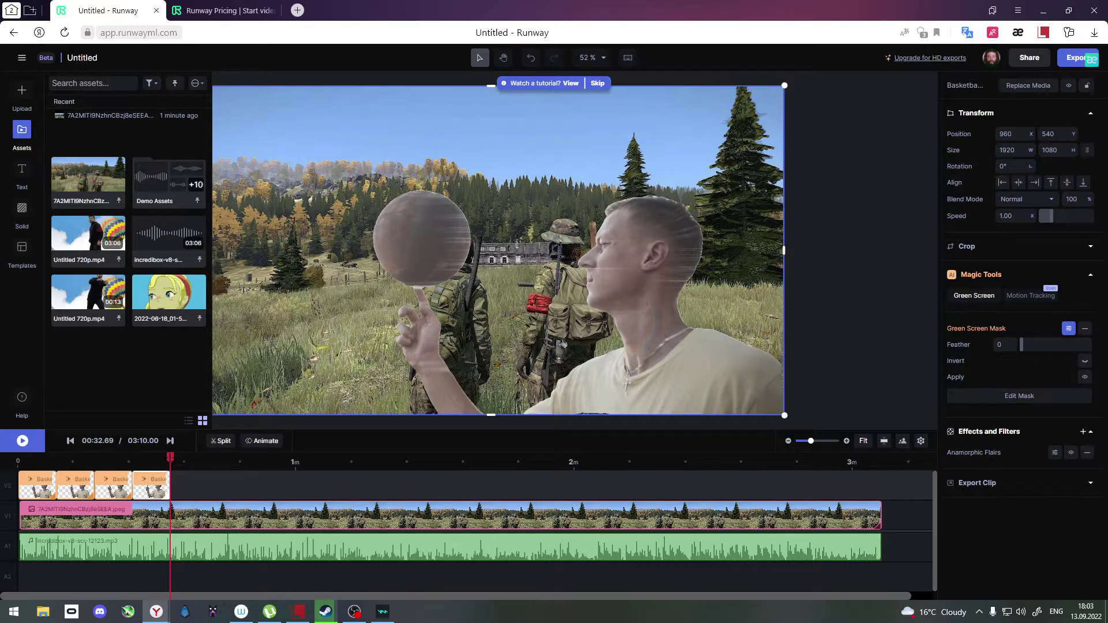
key("ctrl+d")
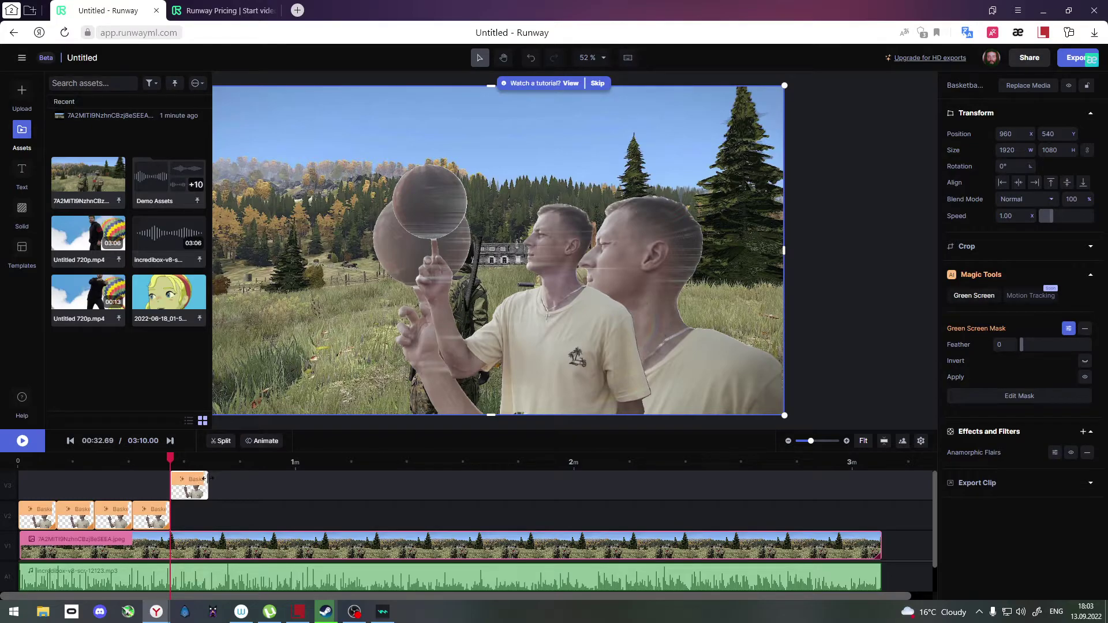
left_click_drag(206, 481, 184, 523)
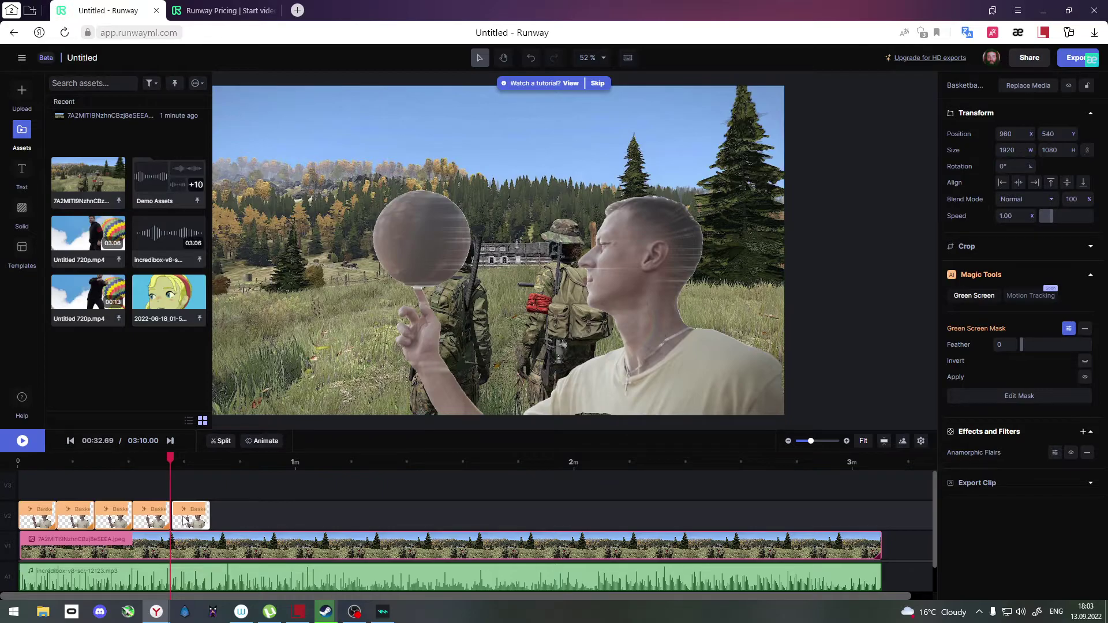
Step: Return the playhead to the start and play the repeated basketball clips to about 12 seconds
left_click_drag(170, 457, 95, 457)
key("Home")
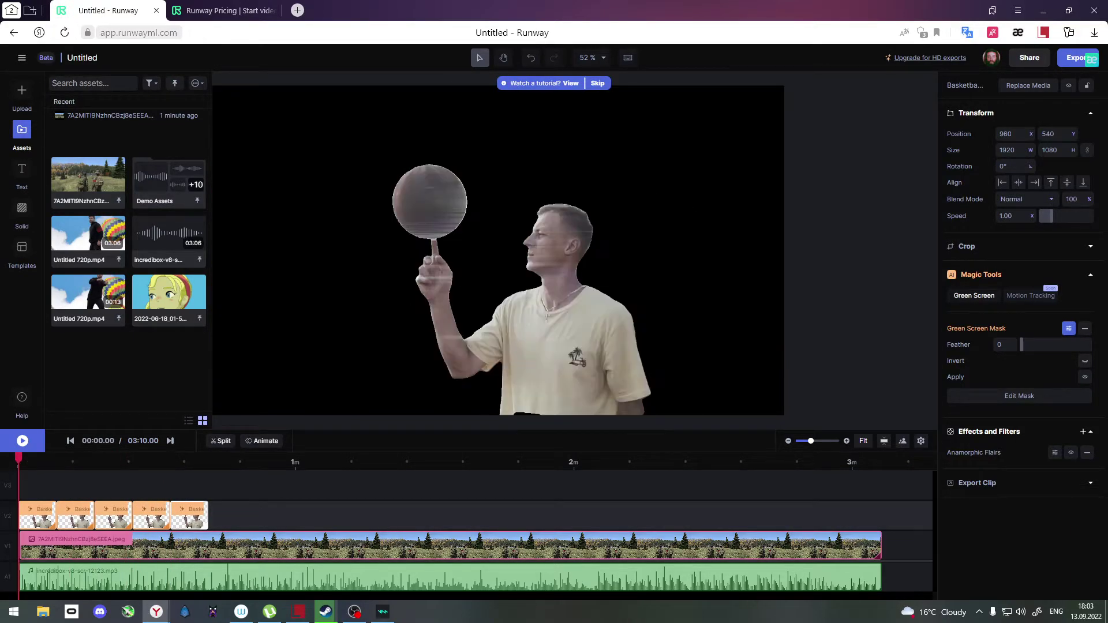
left_click(21, 441)
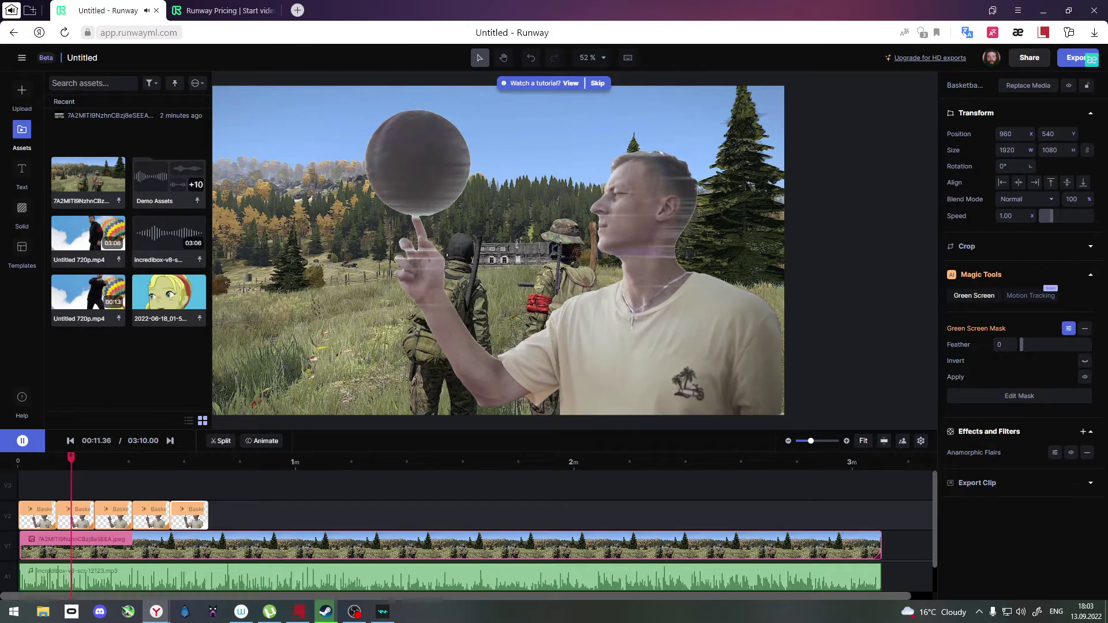
left_click(23, 442)
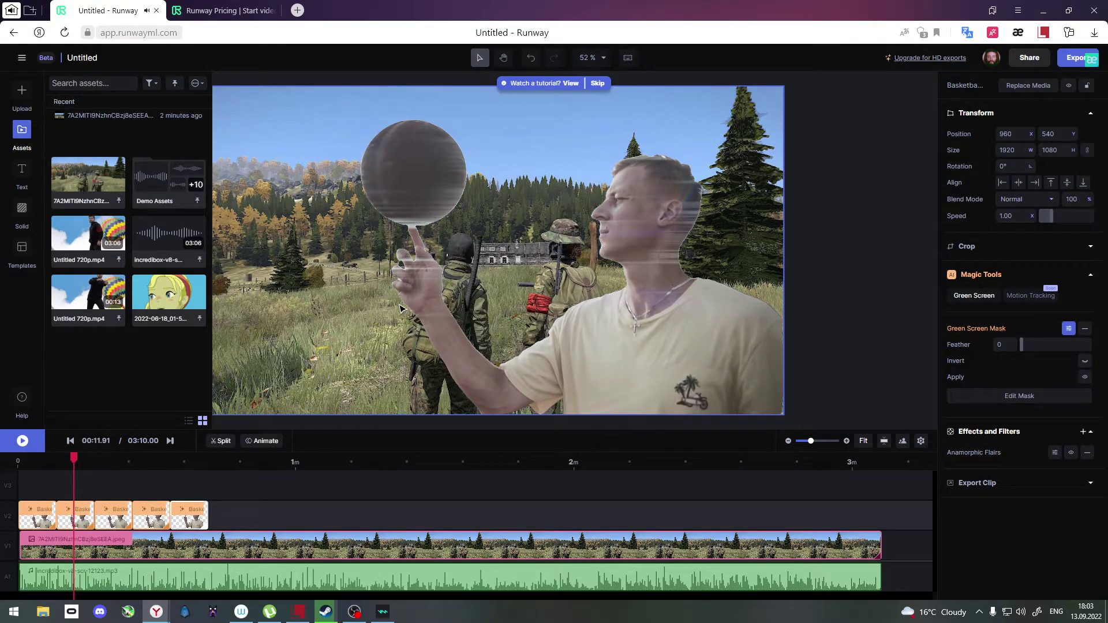
left_click(603, 58)
left_click(604, 58)
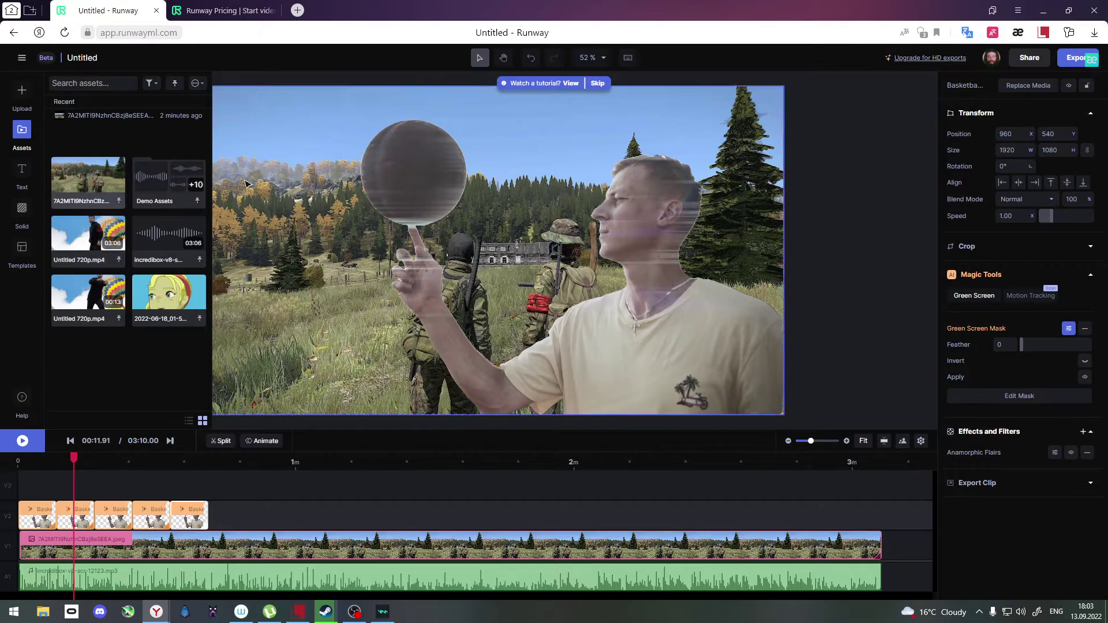
left_click(516, 277)
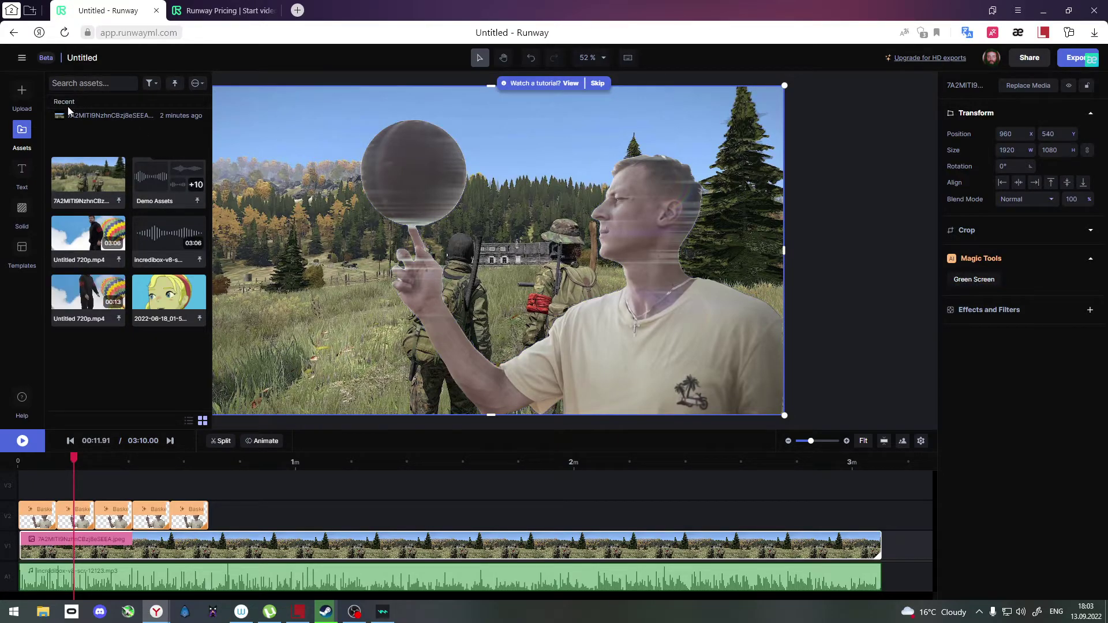
Step: Upload the globe image Internet-web-browser_Gion.svg.png and place it at the start of track V3
left_click(22, 90)
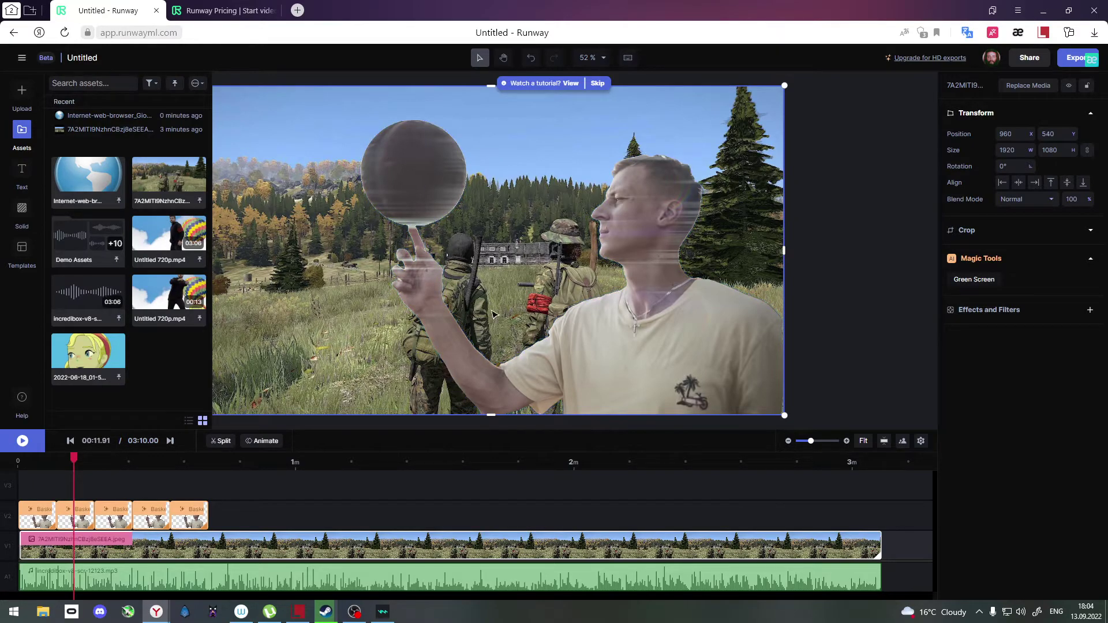
left_click(79, 176)
left_click_drag(79, 176, 413, 186)
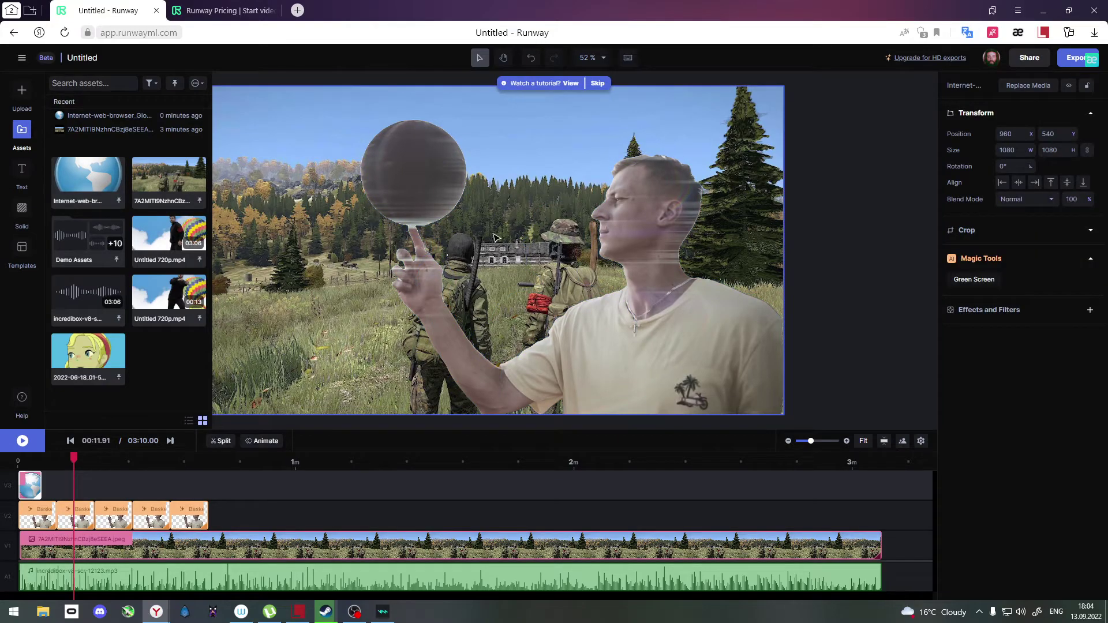
Step: Shift the globe clip to the playhead at about 12 seconds, shrink it to 413 × 413 and place it over the basketball
left_click_drag(30, 485, 71, 492)
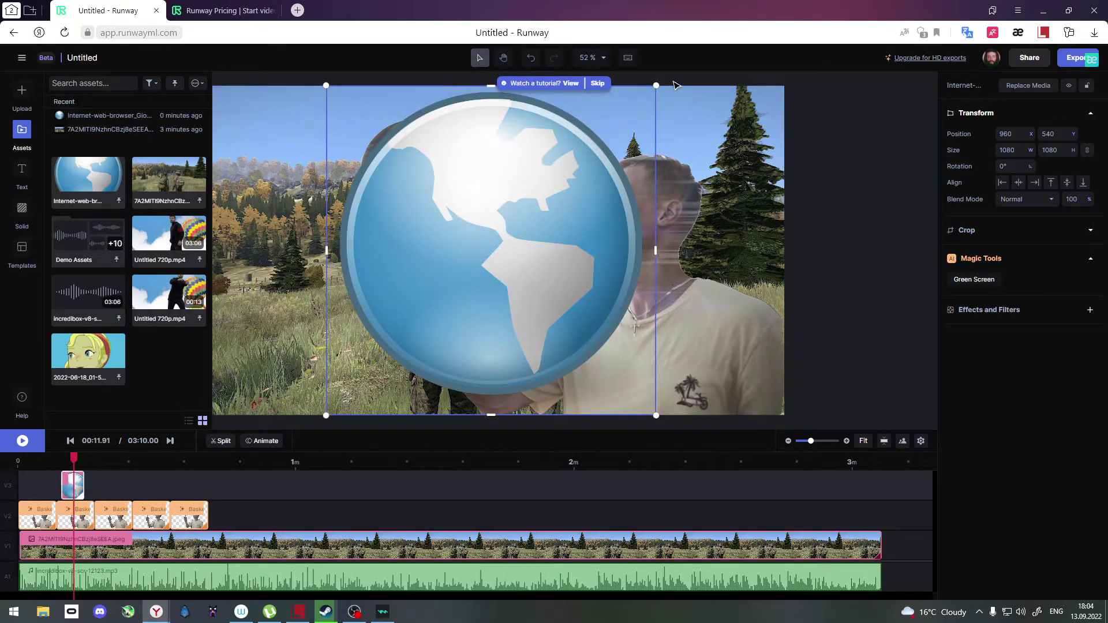
left_click_drag(656, 86, 451, 293)
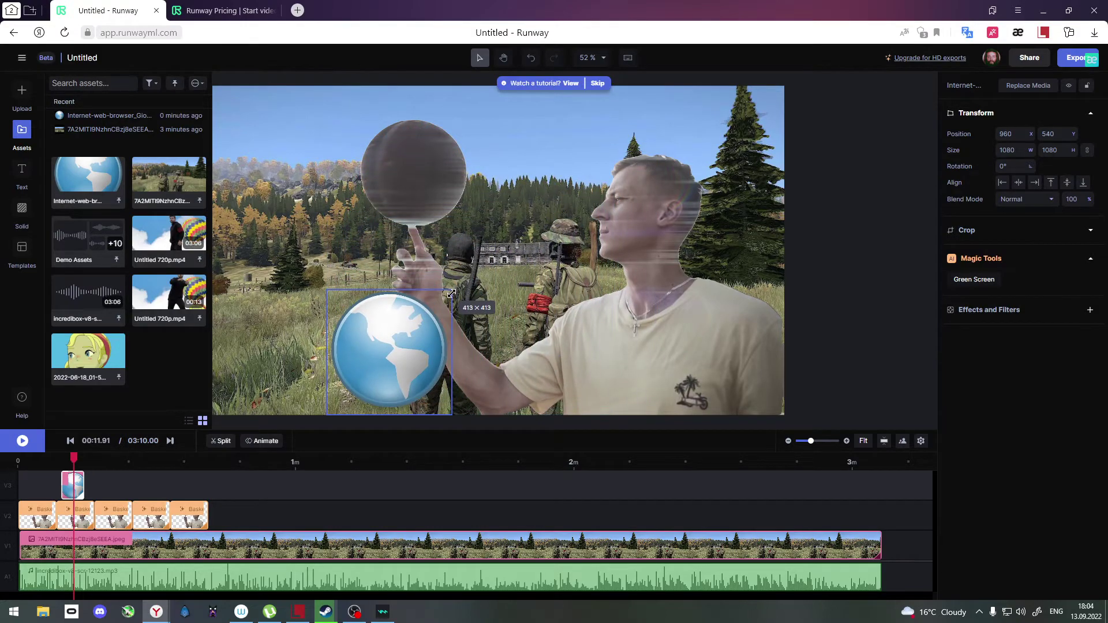
left_click_drag(394, 370, 418, 194)
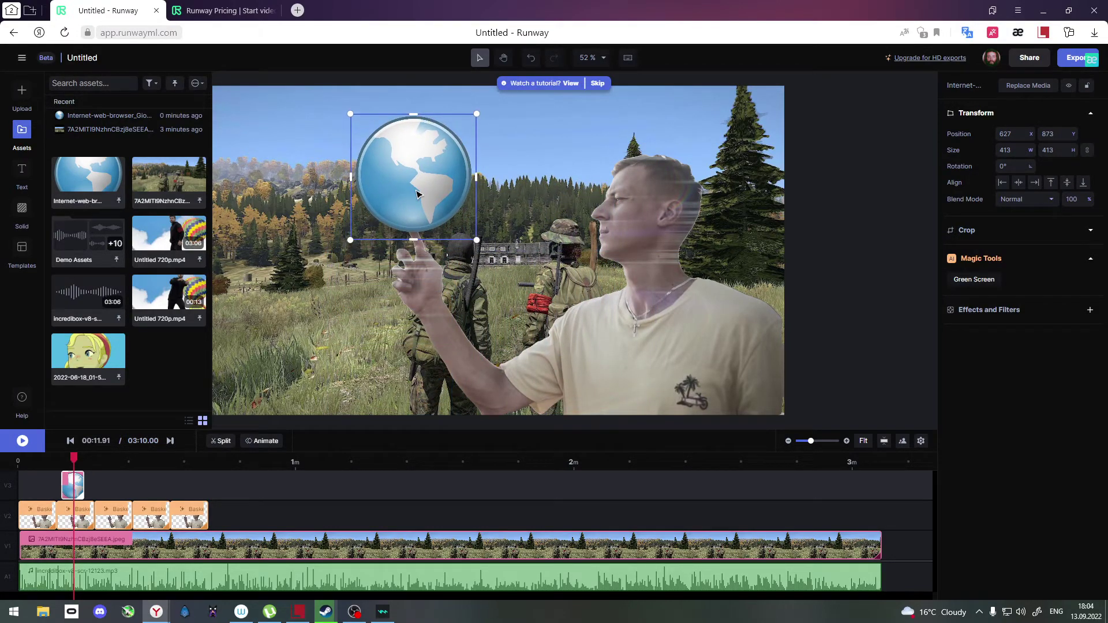
Step: Move the globe clip back to the start of V3 and extend it to the end of the first basketball clip
left_click_drag(73, 487, 31, 487)
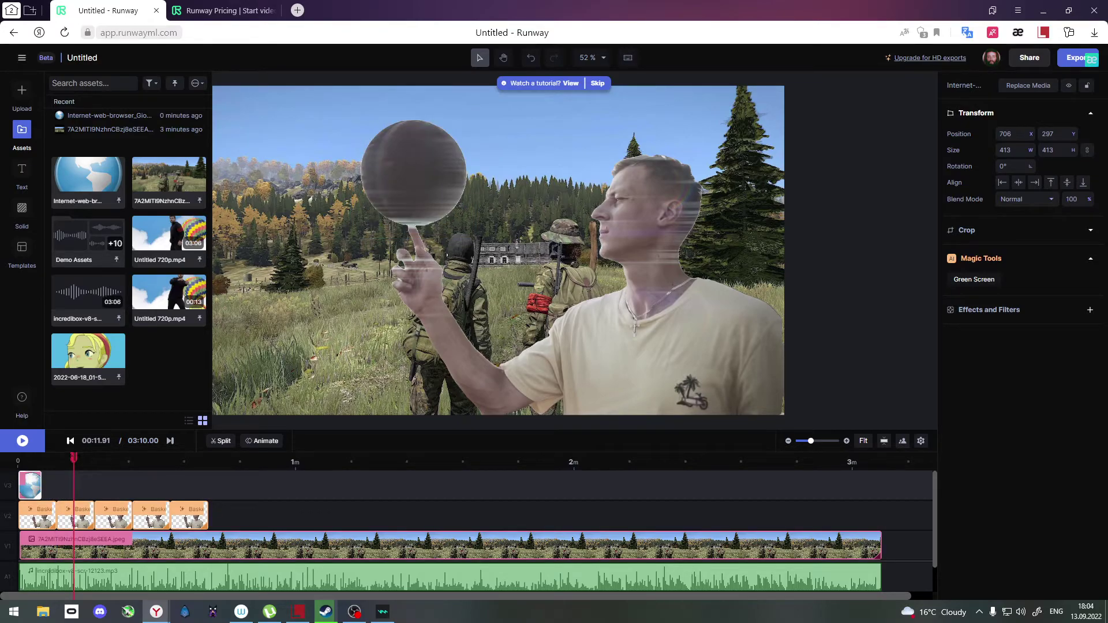
left_click(34, 485)
left_click_drag(38, 484, 50, 488)
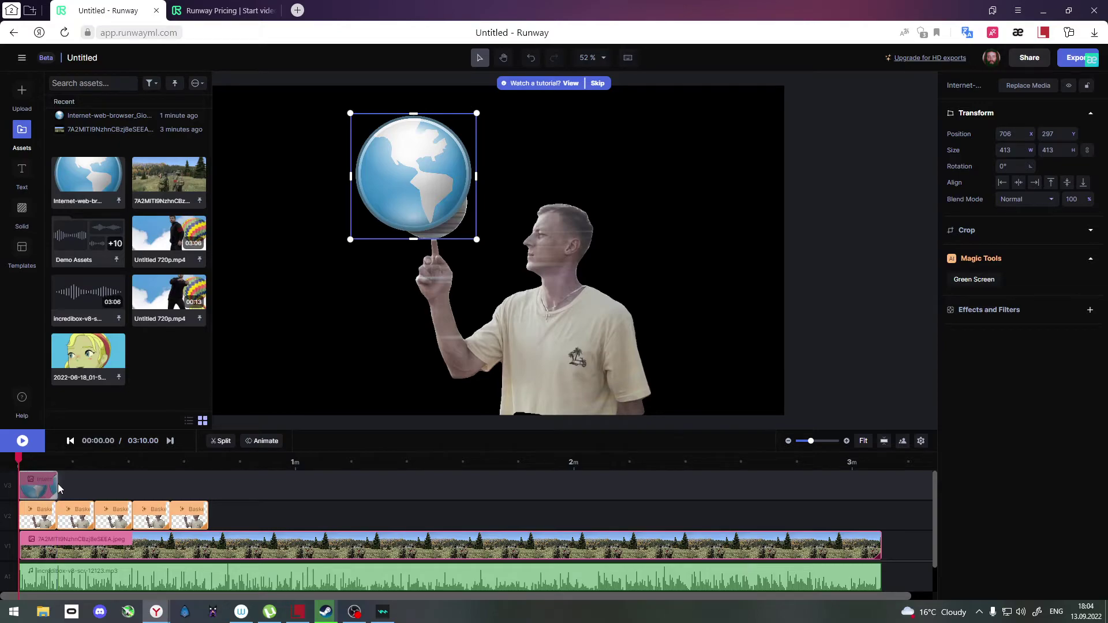
Step: Shrink the globe to 370 × 370 and try fitting it over the ball at 2 seconds and at about 5.5 seconds
left_click(27, 460)
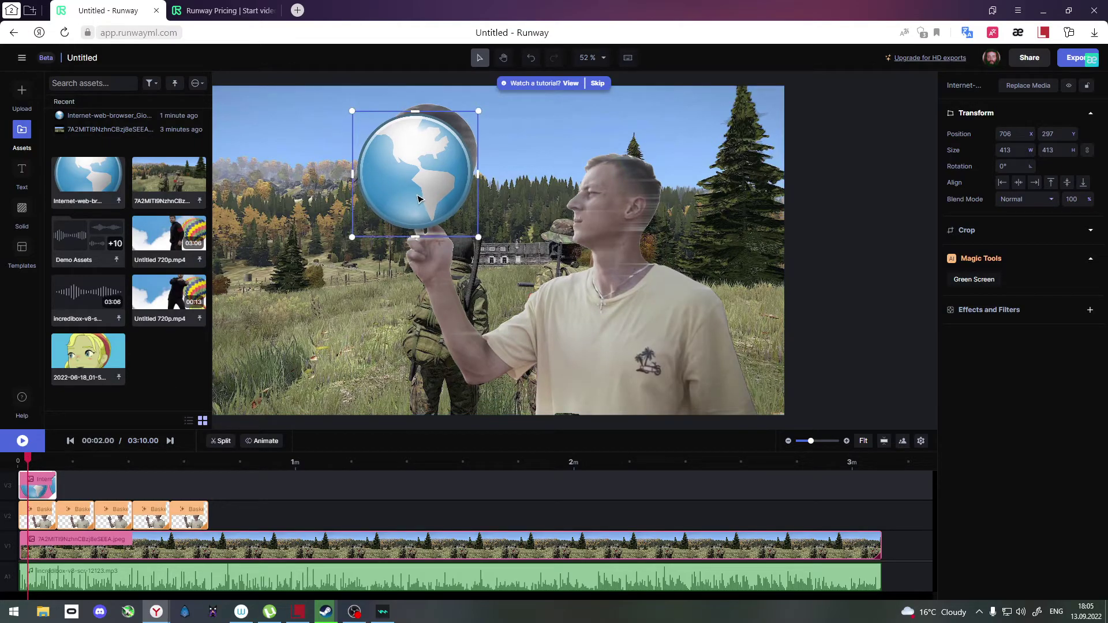
left_click_drag(417, 201, 427, 184)
left_click_drag(487, 223, 474, 209)
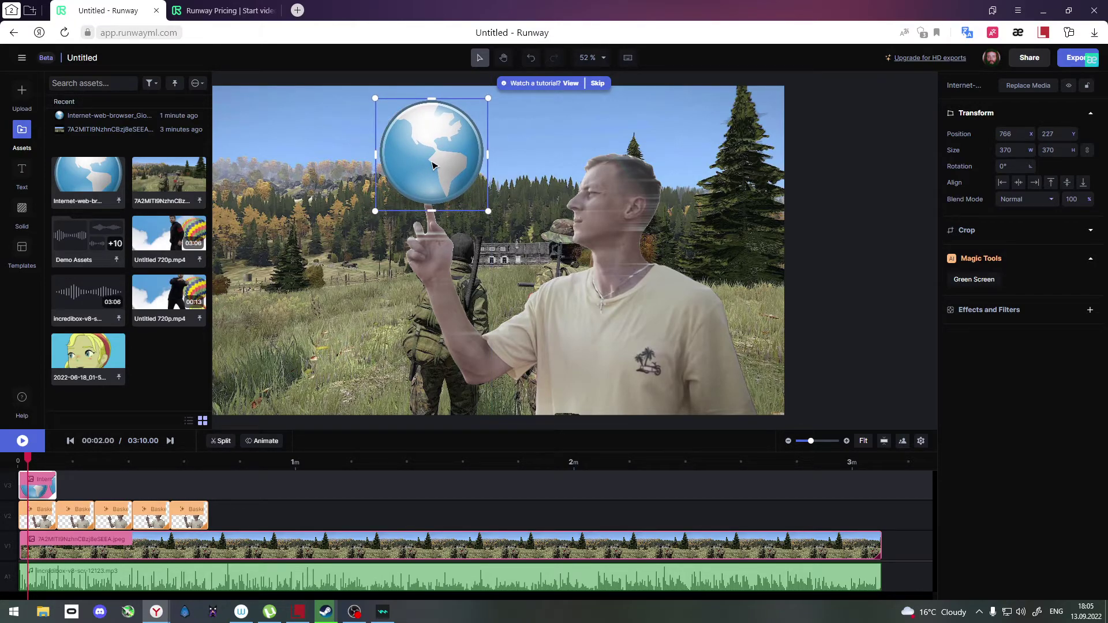
left_click_drag(28, 458, 44, 458)
left_click_drag(445, 148, 417, 216)
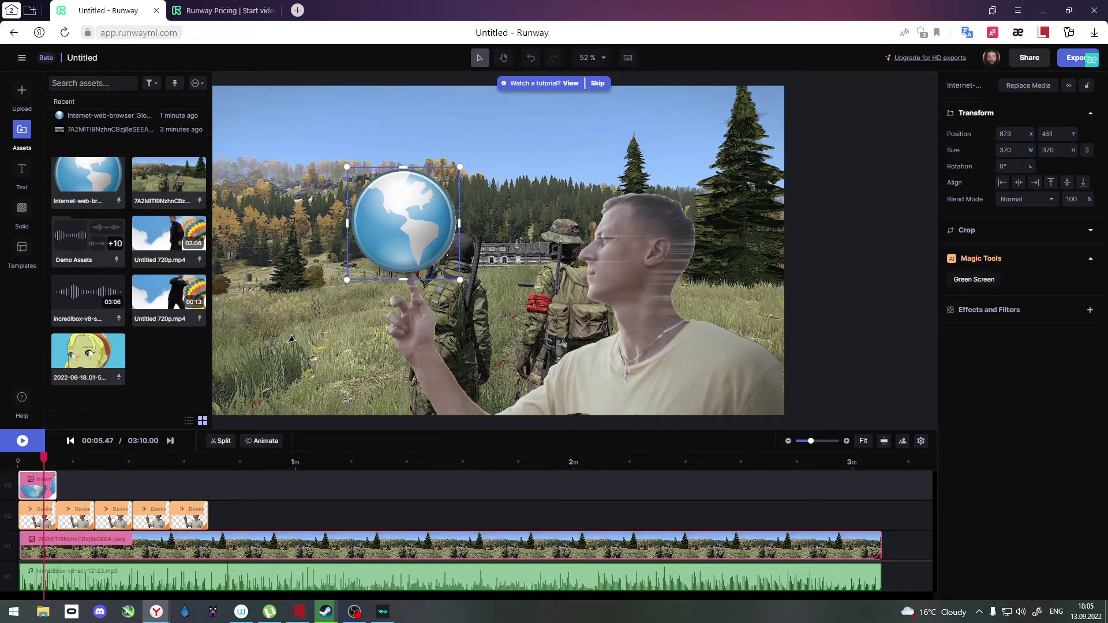
Step: With the playhead at the start, shrink the globe to 240 × 240 and place it in the frame's lower-left corner
left_click_drag(43, 458, 12, 480)
left_click_drag(421, 231, 312, 353)
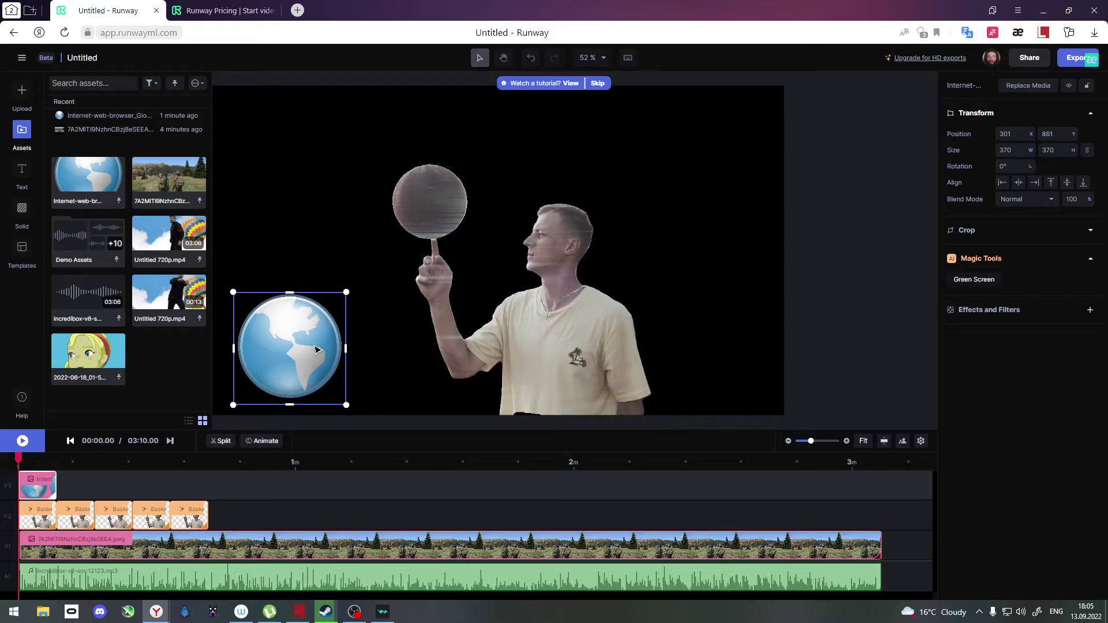
left_click_drag(345, 292, 308, 329)
left_click_drag(280, 364, 259, 373)
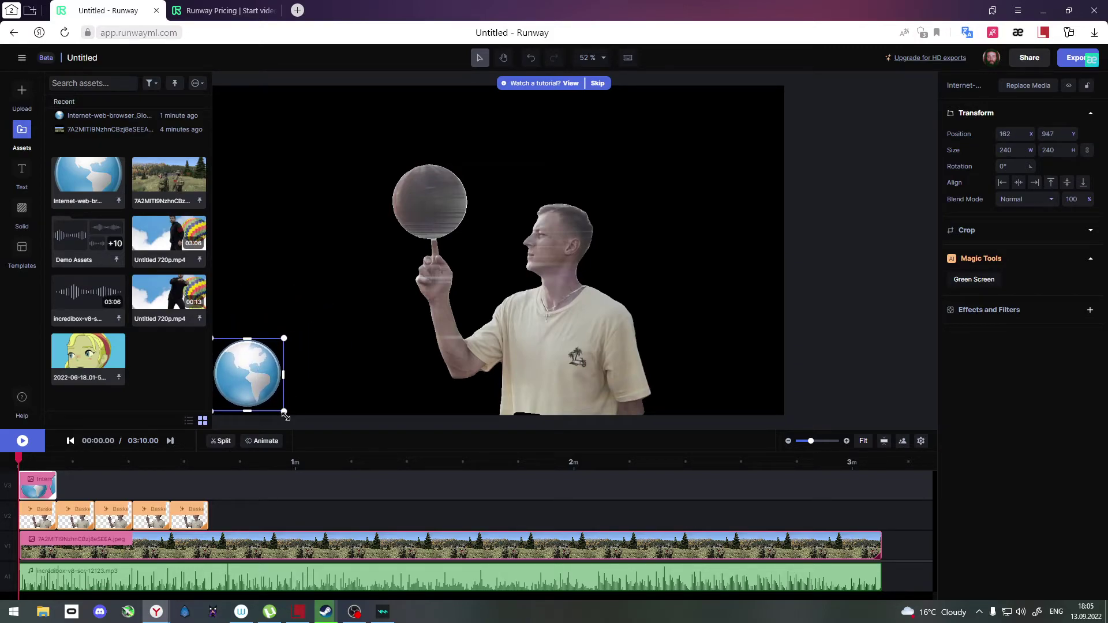
Step: Align the meadow image clip with the very start of the timeline and nudge the globe to position 174, 977
left_click(341, 423)
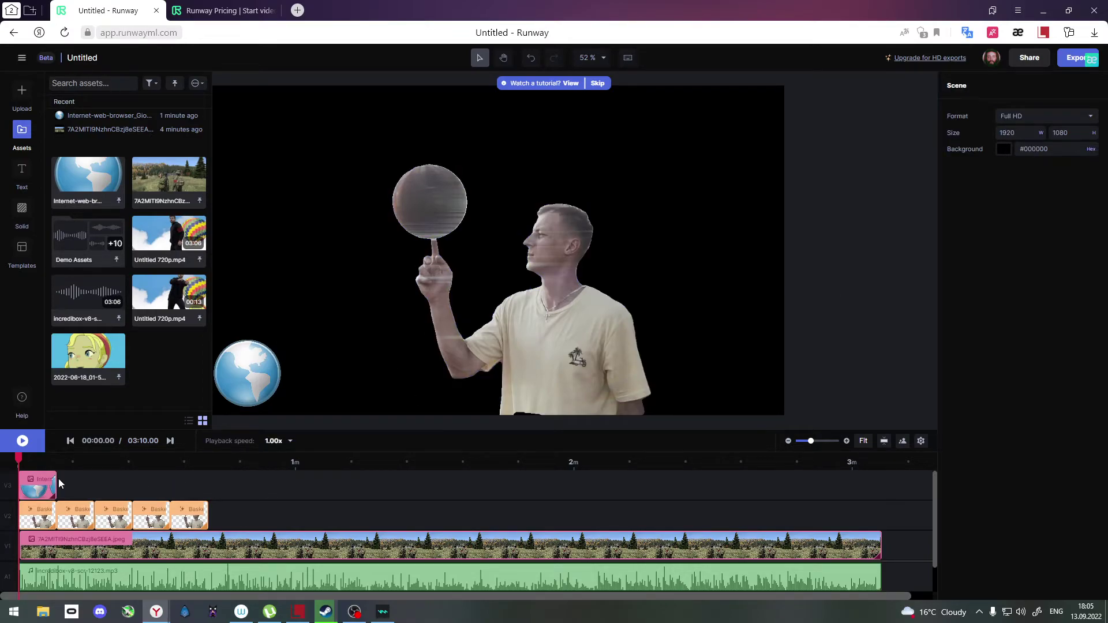
left_click(37, 547)
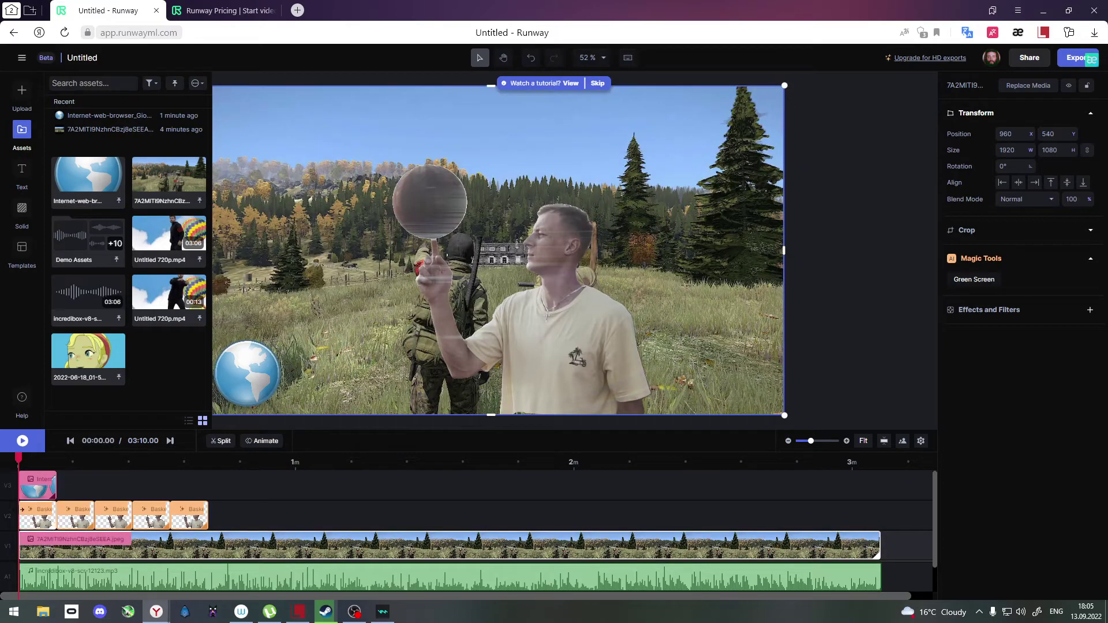
left_click_drag(247, 377, 250, 386)
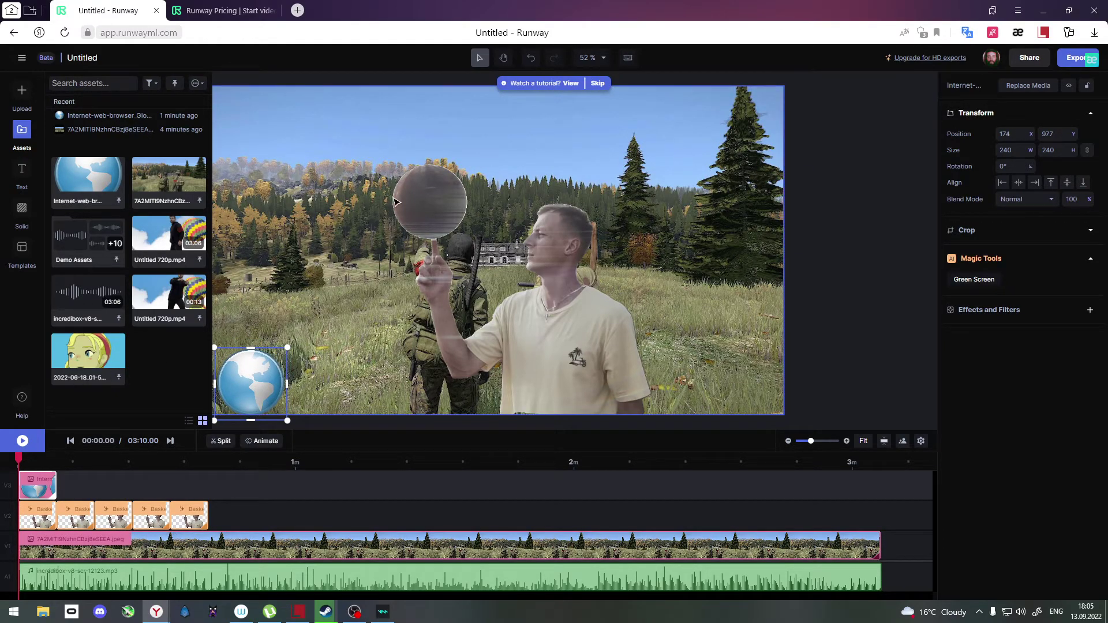
Step: Shift the man in the first three basketball clips toward the frame's right edge, the second at 1385, 553 and the third at 1398, 549
left_click(570, 370)
left_click_drag(570, 376, 710, 382)
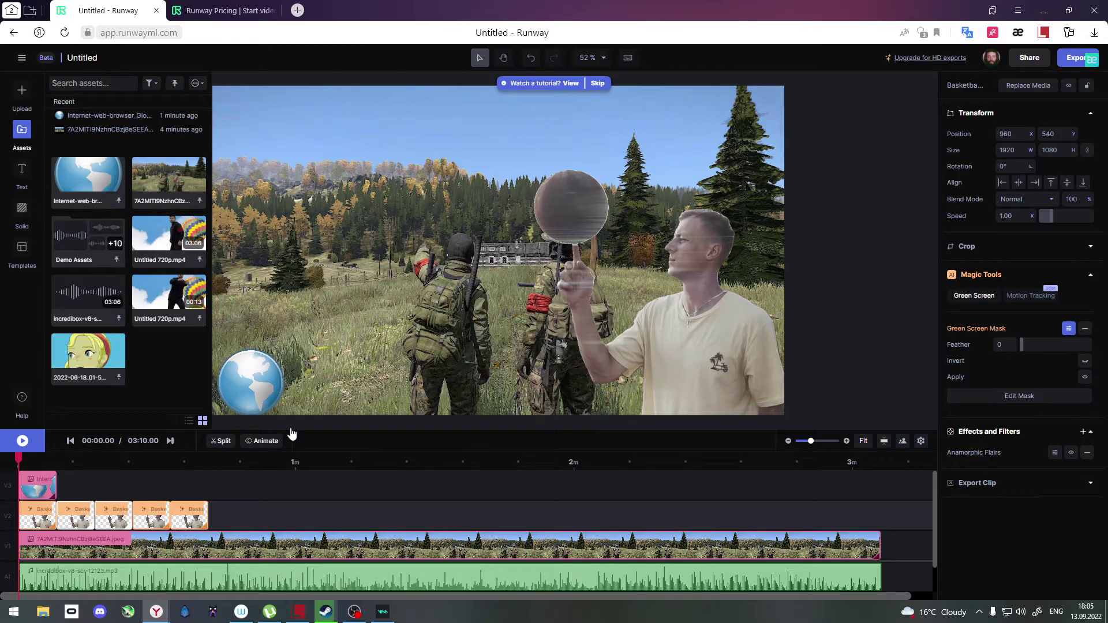
left_click(58, 461)
left_click_drag(576, 350, 706, 354)
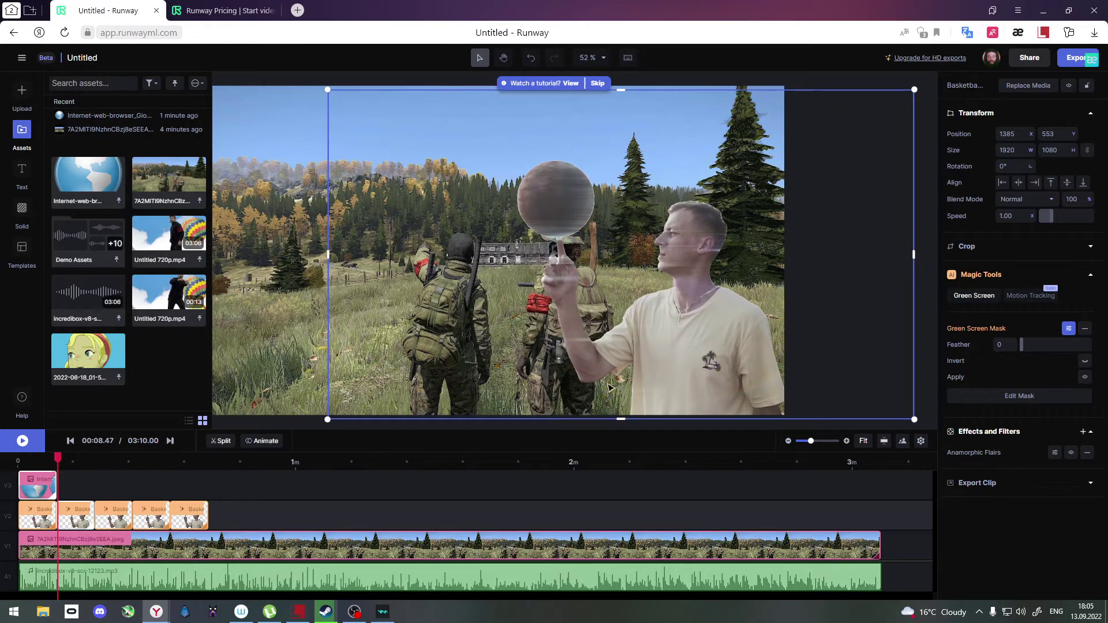
left_click(96, 479)
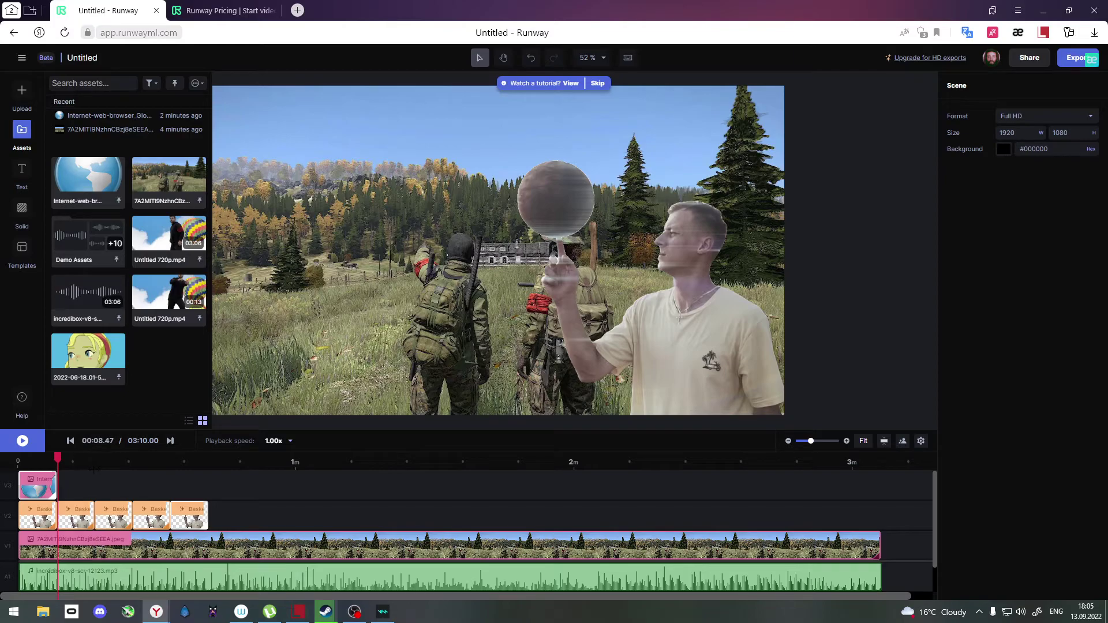
left_click(95, 460)
left_click_drag(559, 364, 683, 365)
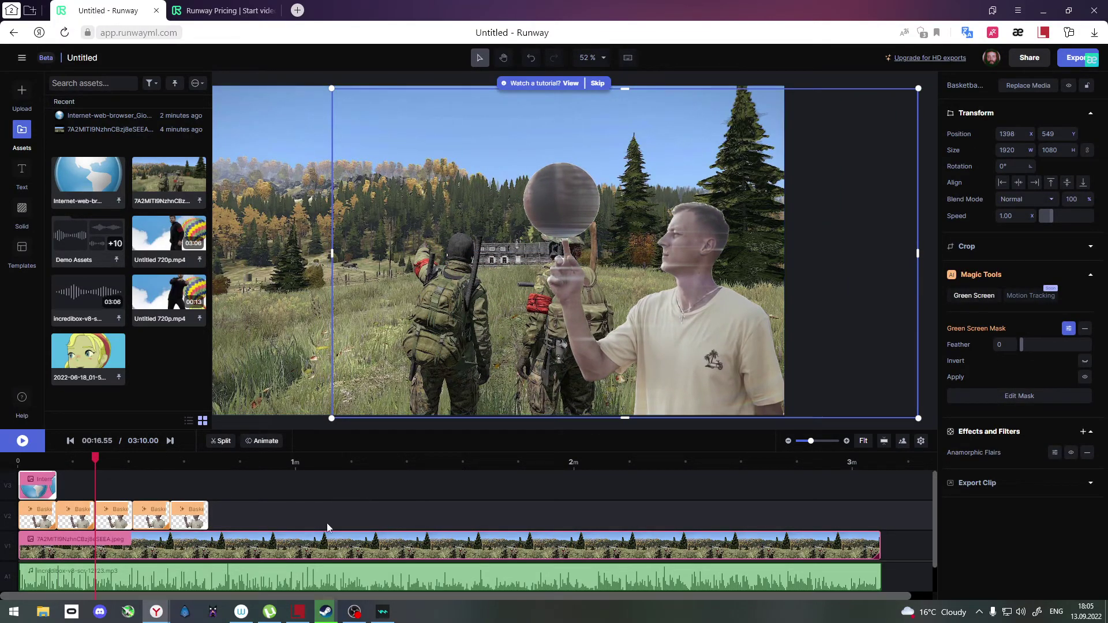
left_click_drag(95, 457, 133, 457)
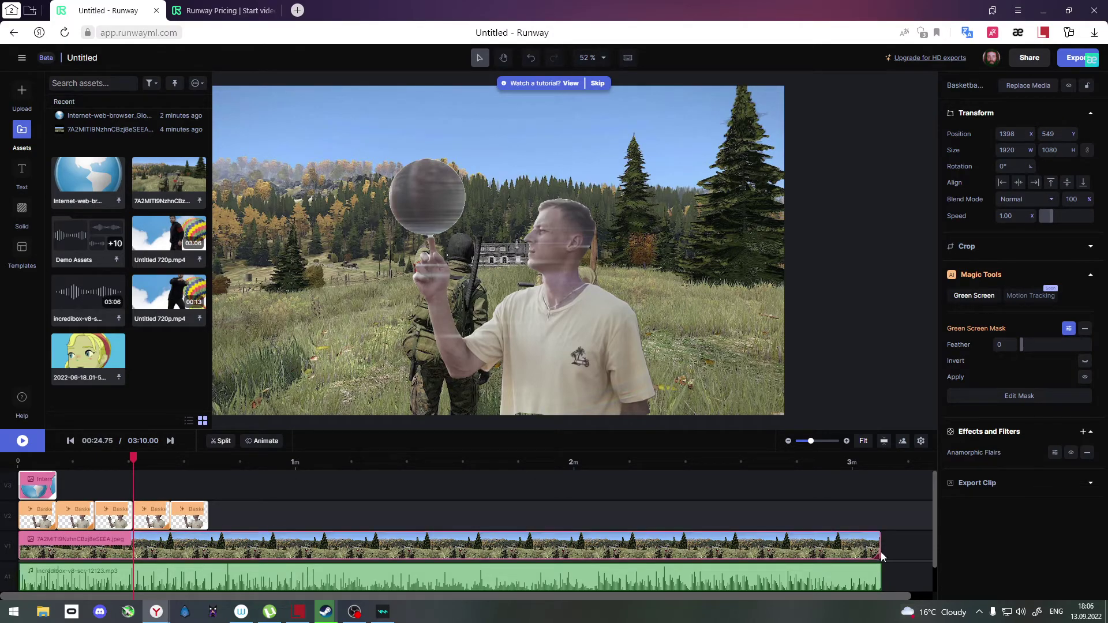
Step: Trim the meadow image and the audio track so both end just past the last basketball clip
left_click_drag(880, 548, 224, 552)
left_click(221, 552)
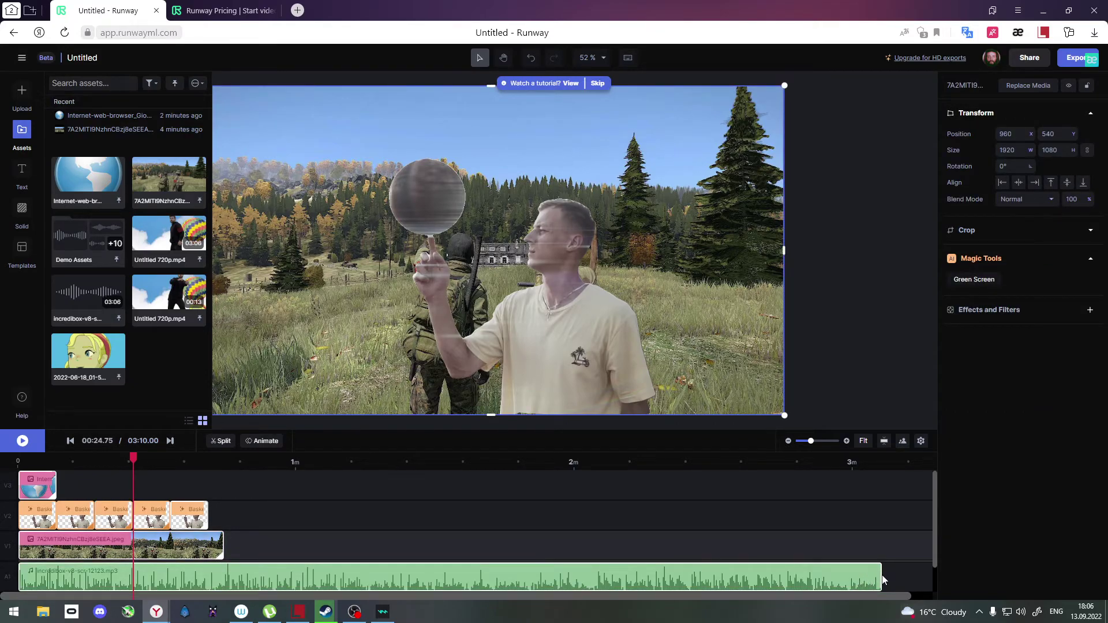
left_click_drag(877, 576, 222, 587)
left_click_drag(225, 541, 216, 547)
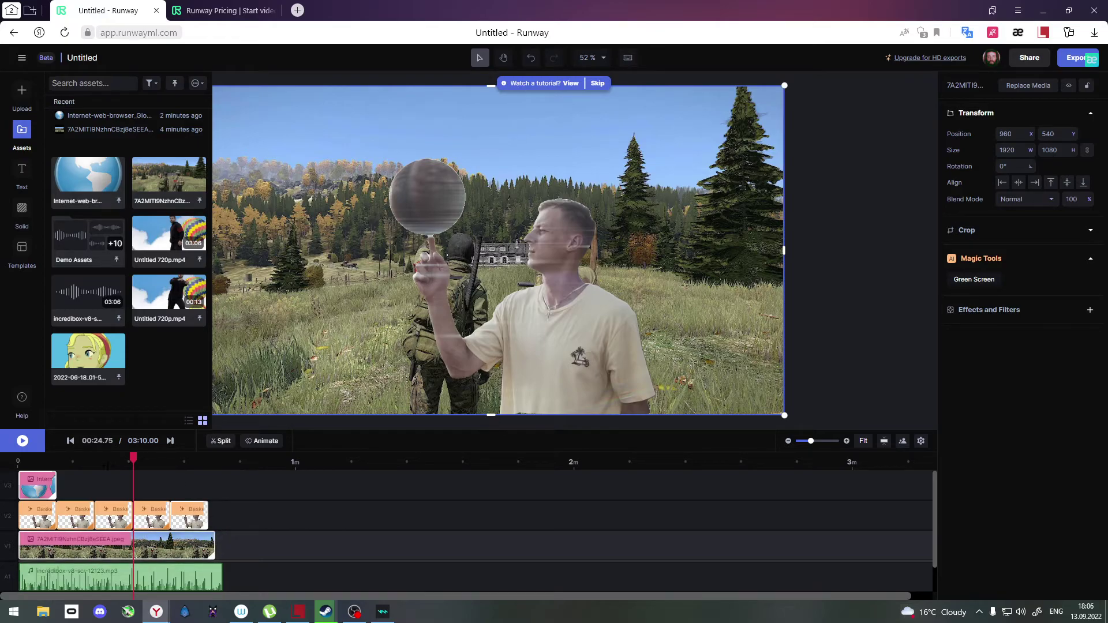
Step: Extend the globe clip to the end of the last basketball clip and shrink it to 183 × 183 at position 151, 988
left_click_drag(51, 489, 209, 492)
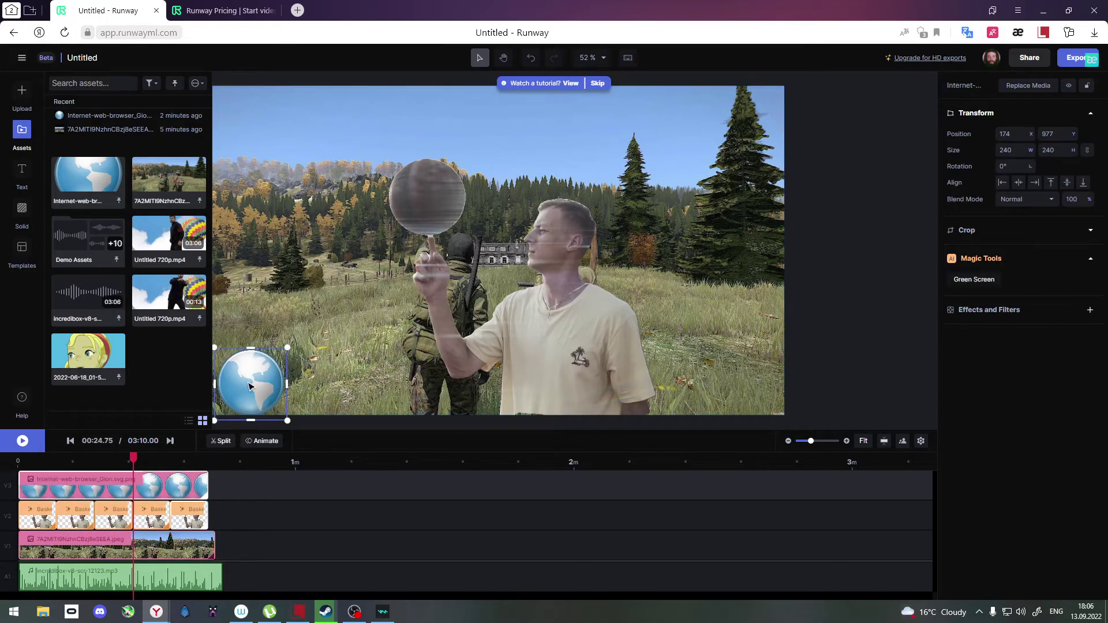
left_click_drag(289, 348, 272, 359)
left_click_drag(241, 397, 243, 392)
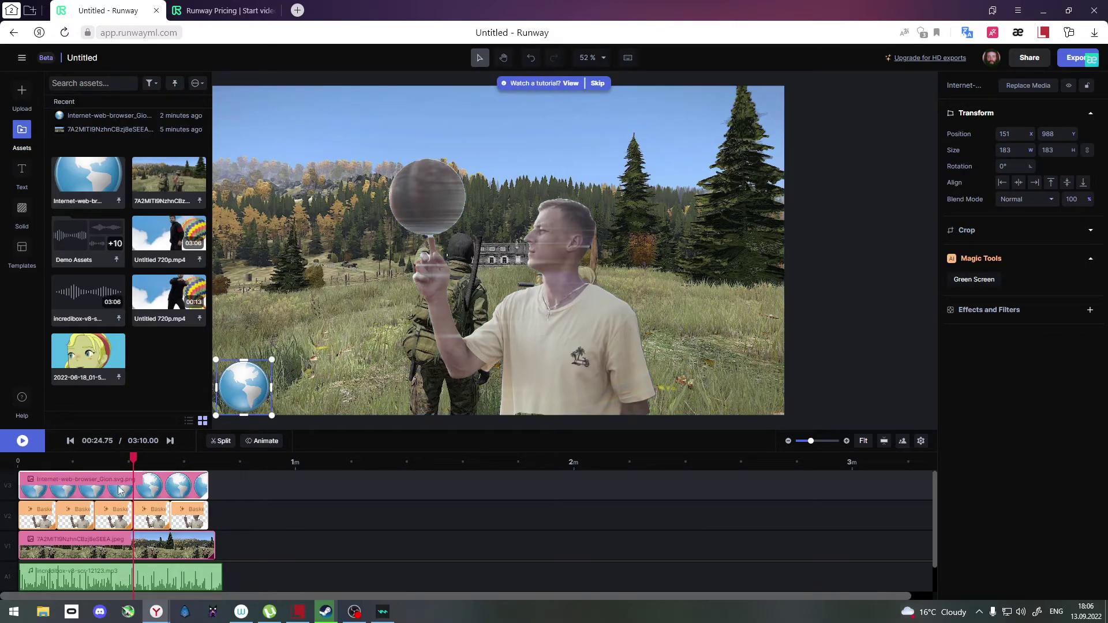
Step: Return the playhead to the start of the timeline and browse the template library to its end, waiting for the unresponsive pages
left_click_drag(134, 460, 18, 460)
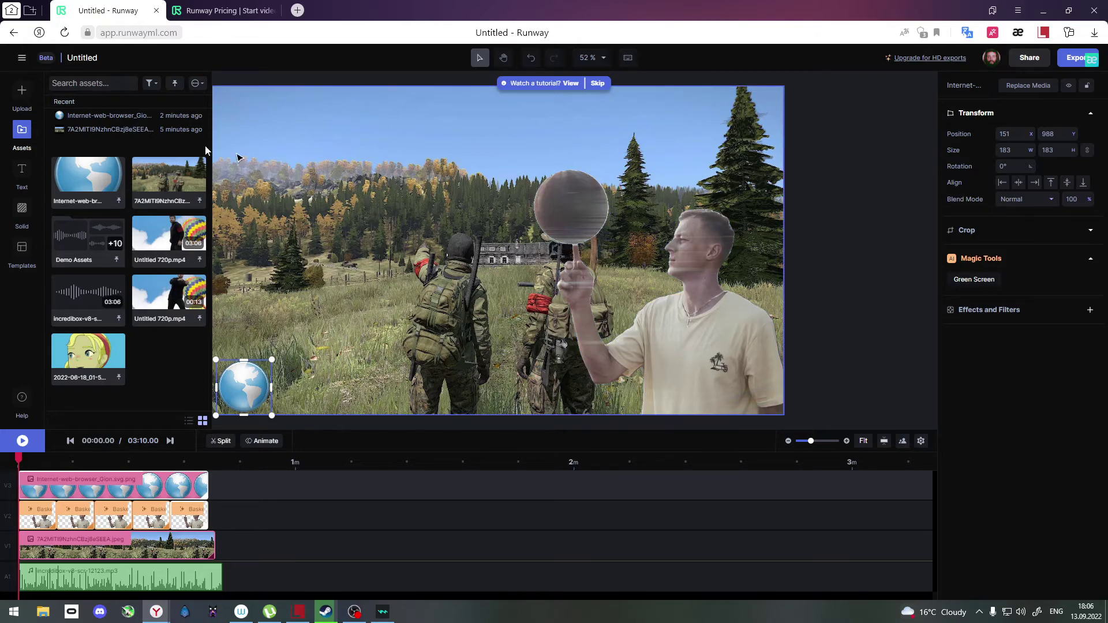
left_click(21, 248)
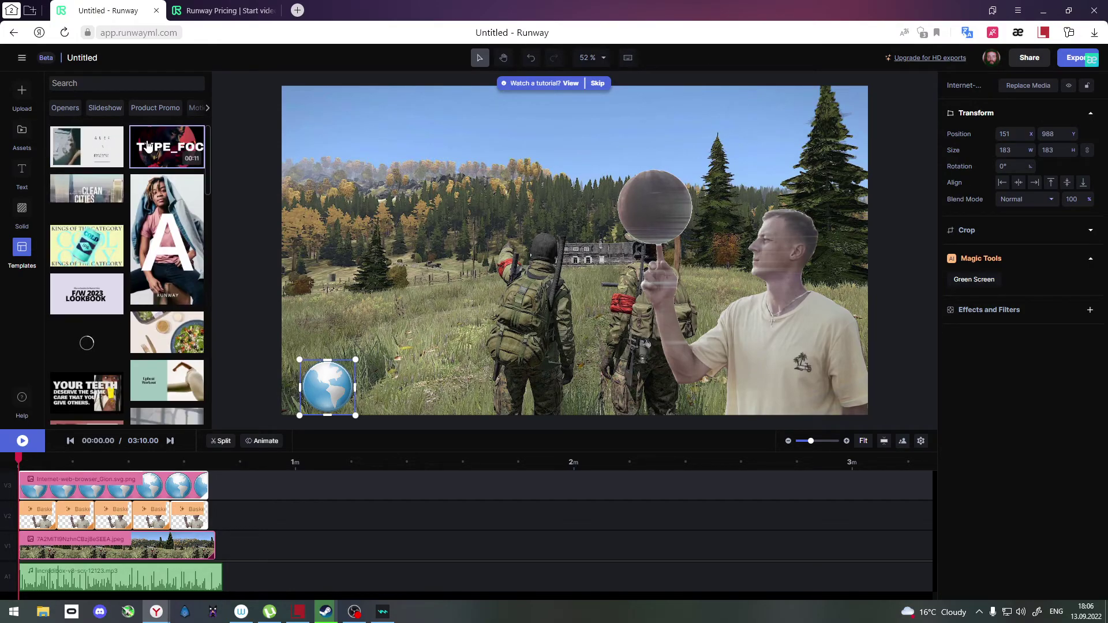
scroll(162, 266, "down", 10)
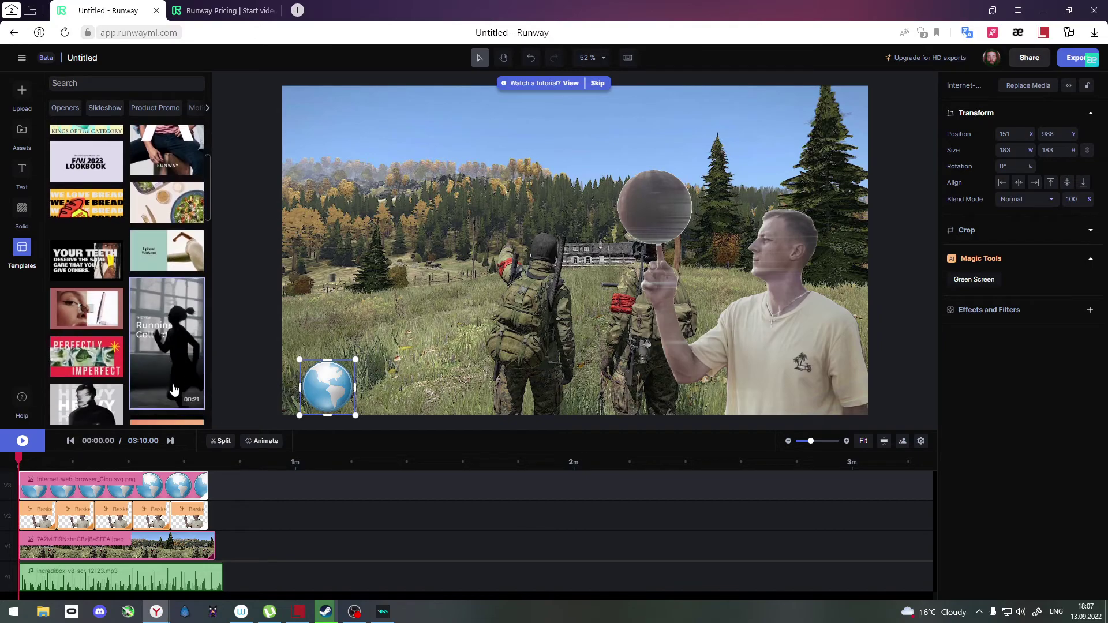
scroll(173, 391, "down", 8)
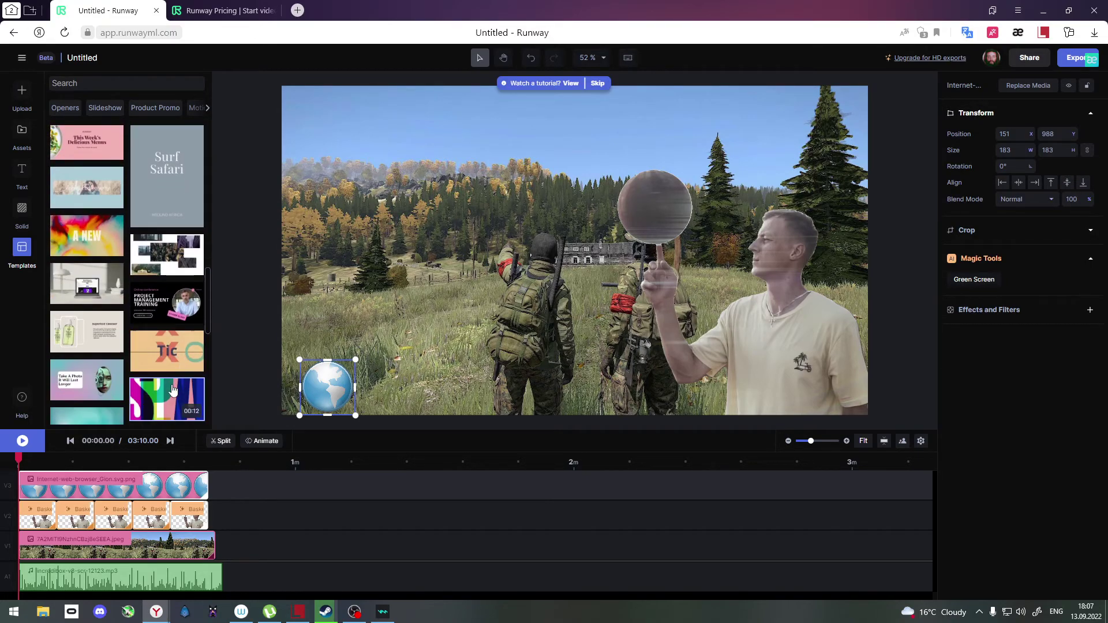
scroll(177, 391, "down", 1)
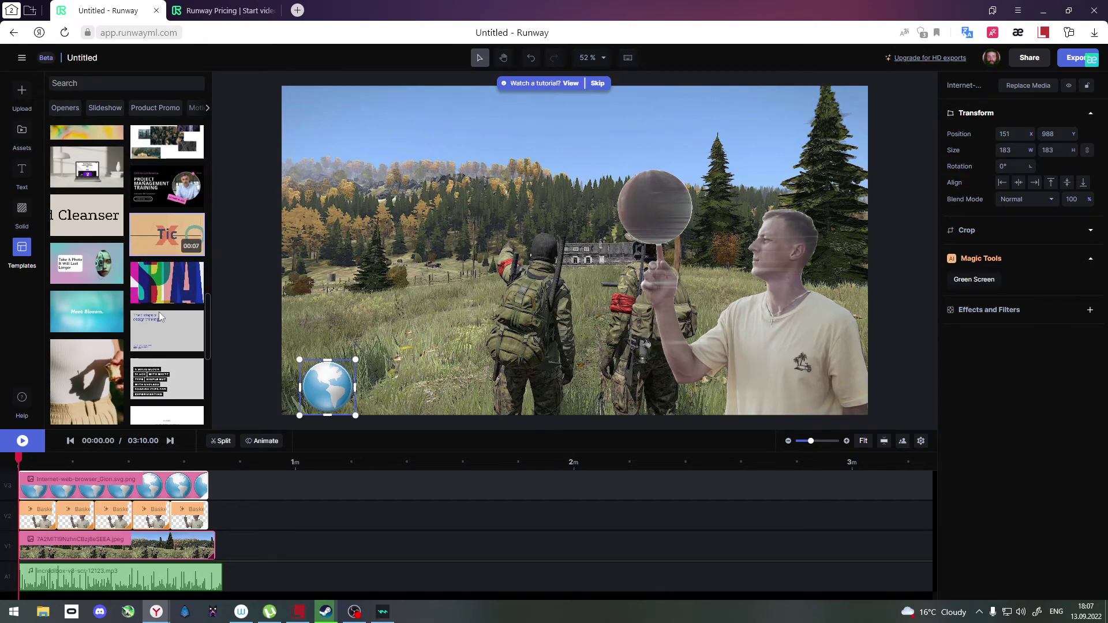
scroll(155, 388, "down", 6)
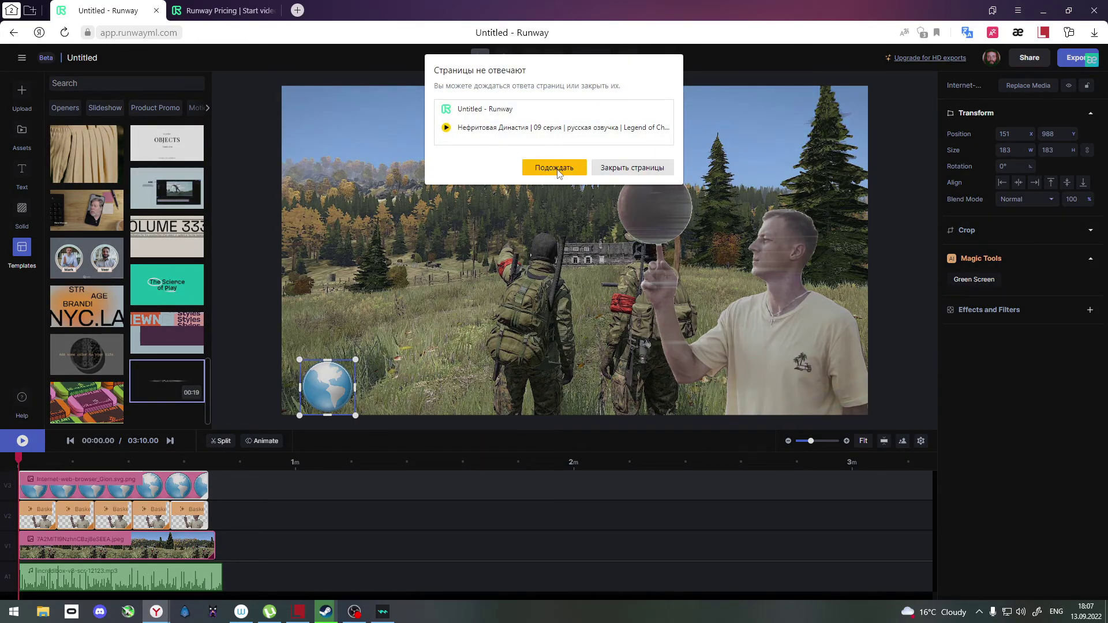
left_click(557, 172)
left_click(574, 169)
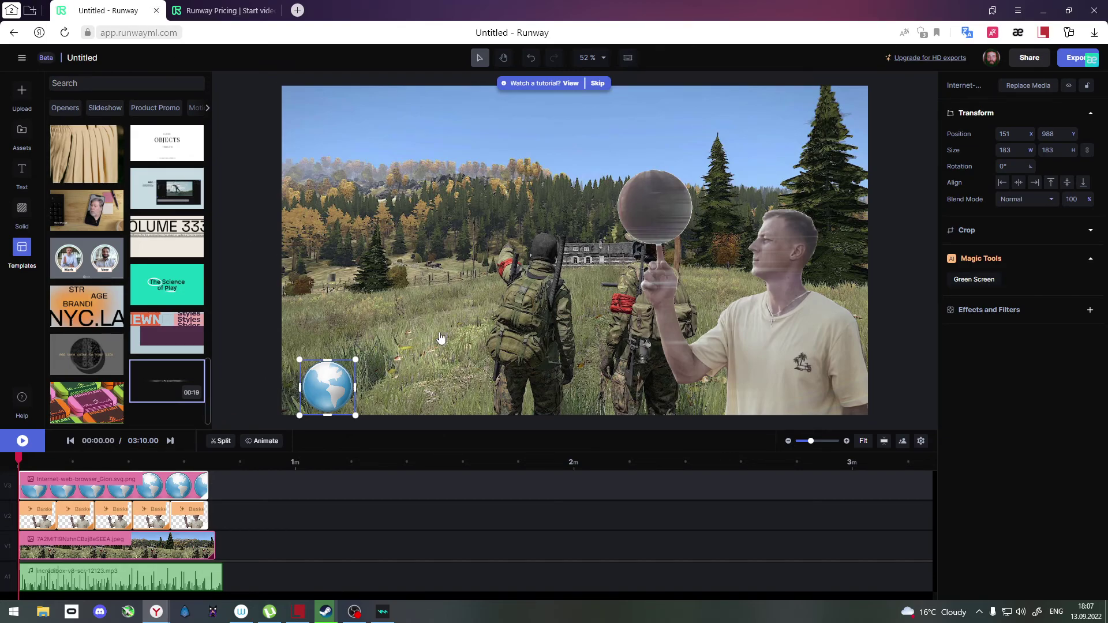
Step: Switch from the editor to the Runway pricing page, shorten its address to runwayml.com, and view the home page's editor preview
left_click(141, 36)
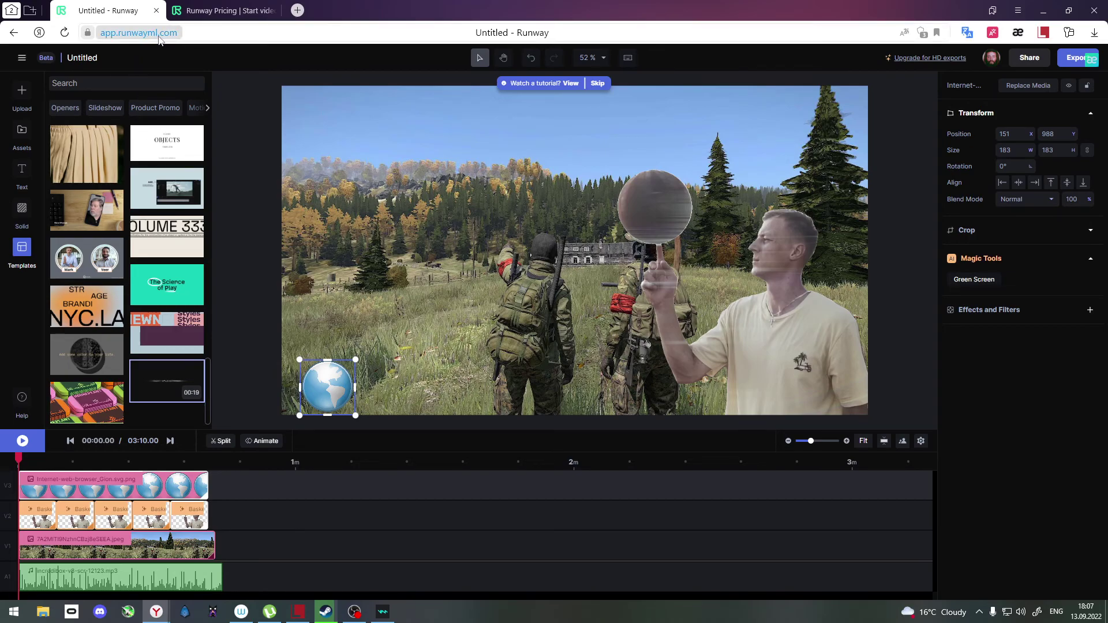
left_click(228, 11)
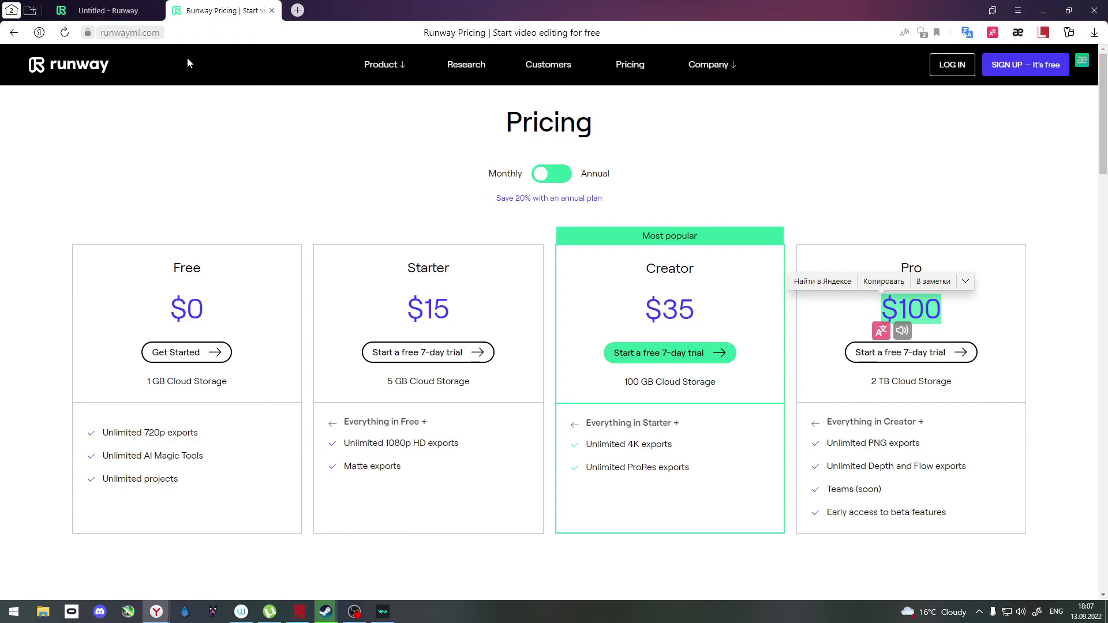
left_click(235, 36)
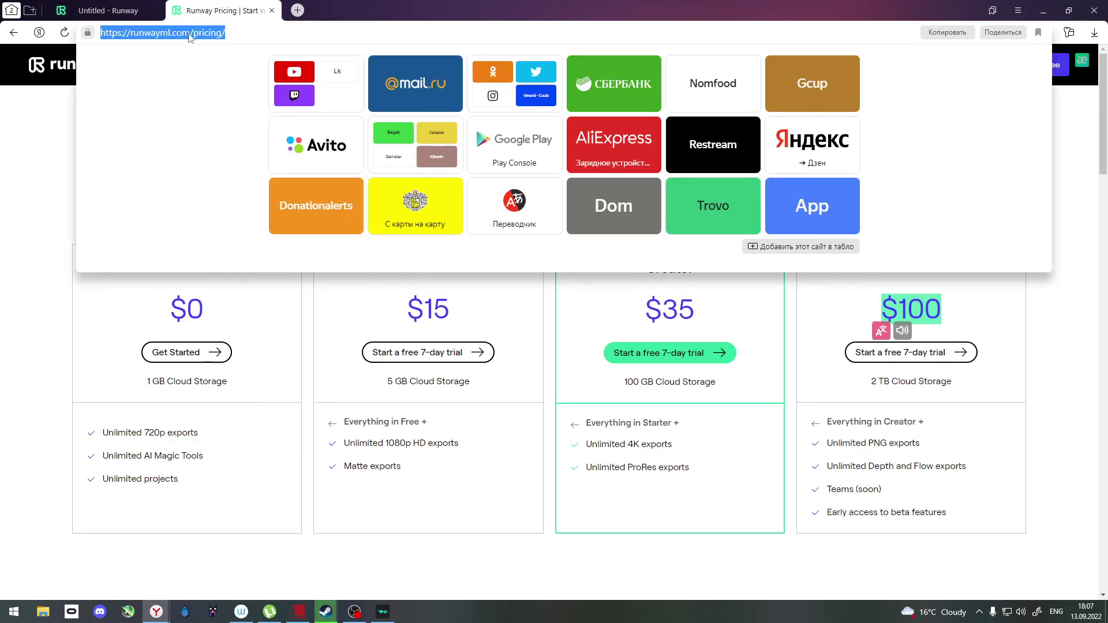
left_click(231, 32)
left_click_drag(193, 33, 223, 33)
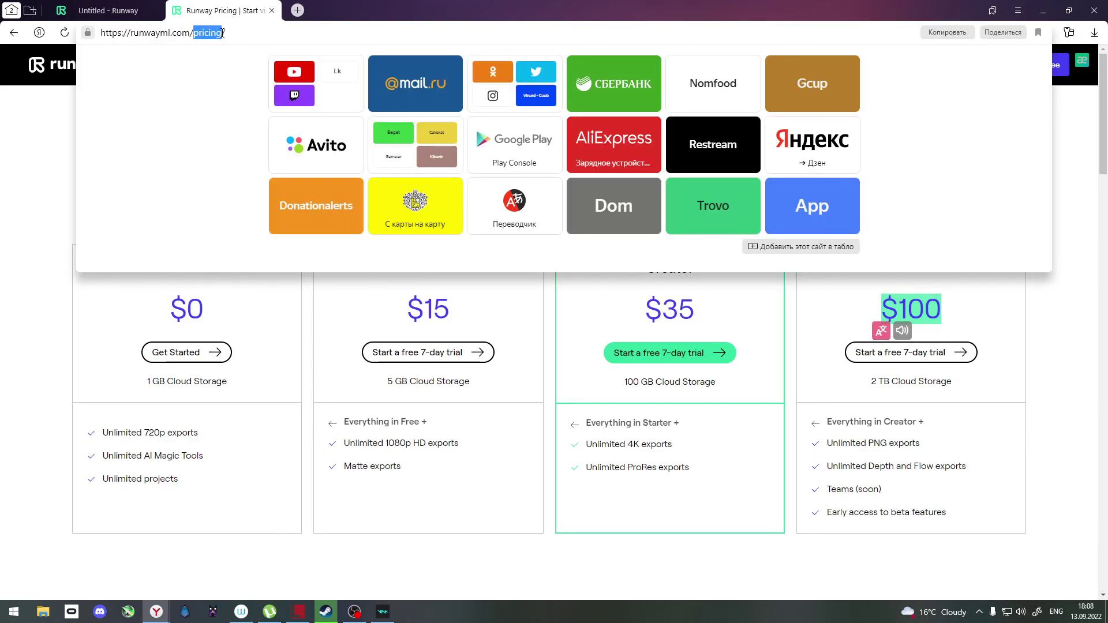
key("BackSpace")
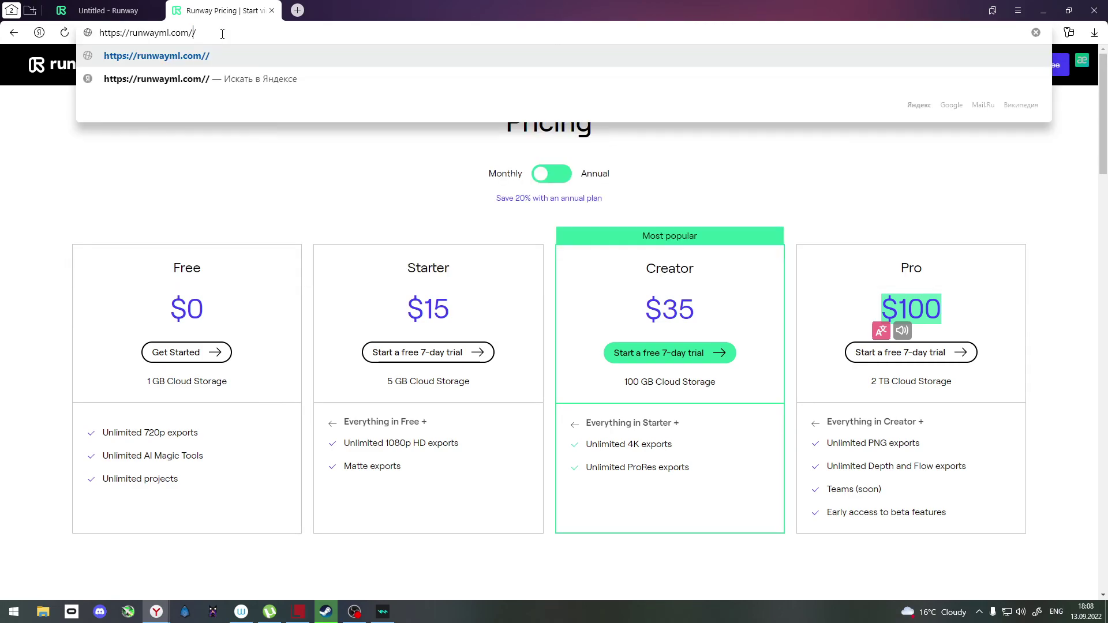
key("BackSpace")
key("Return")
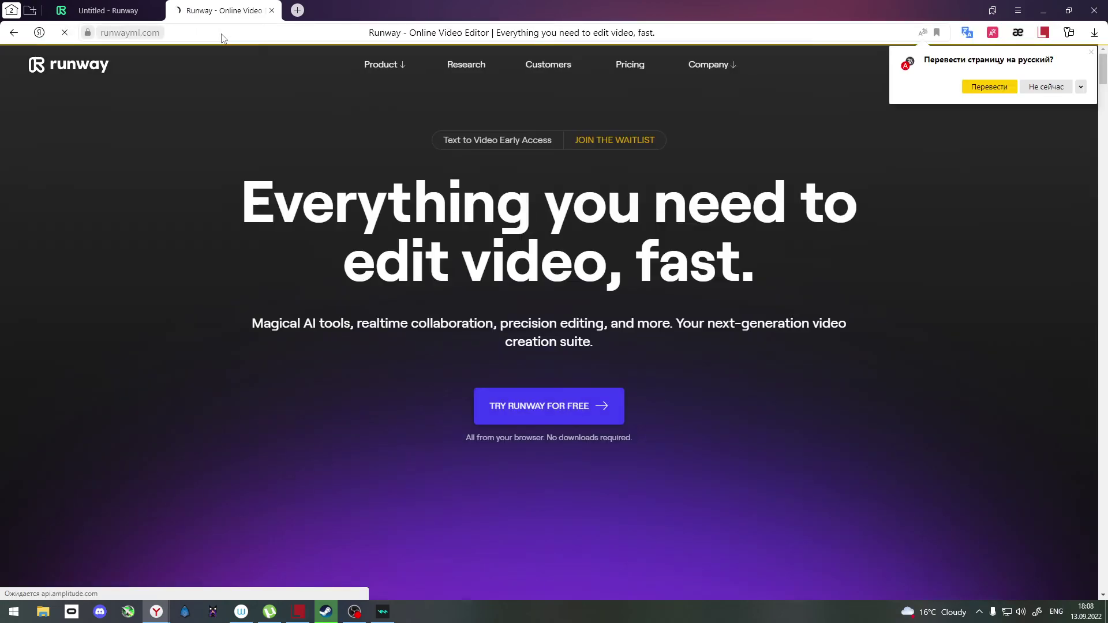
scroll(597, 328, "down", 7)
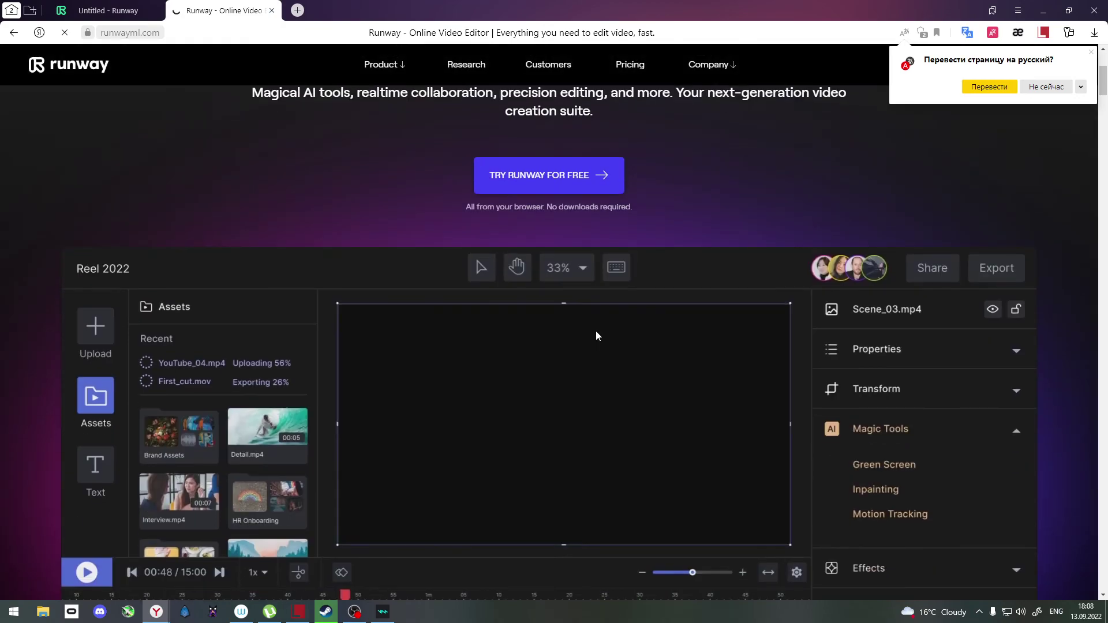